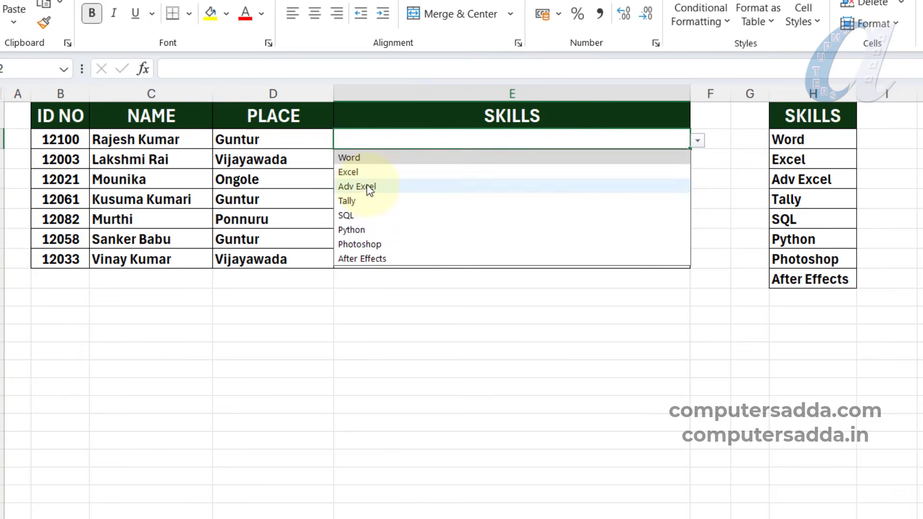
Pick Adv Excel and Tally from the drop-down in Skills cell E2, then reopen its list.
click(367, 185)
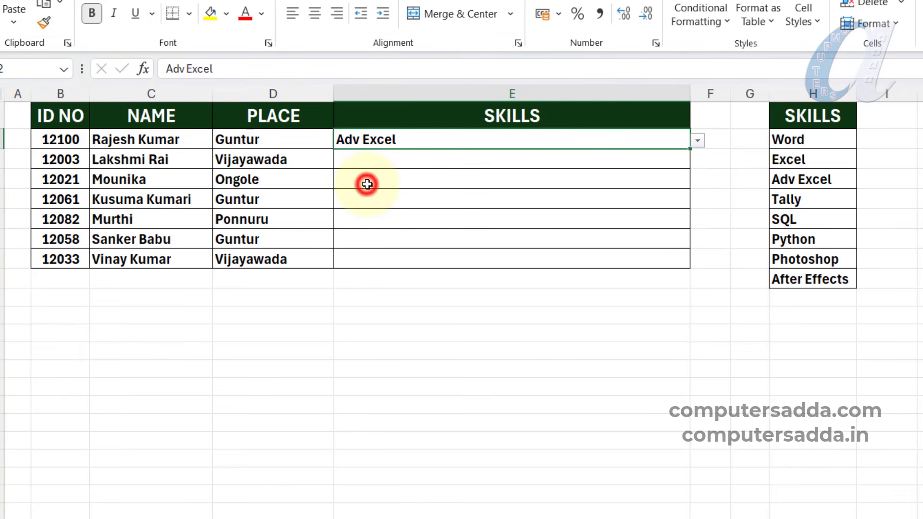
click(701, 142)
click(358, 200)
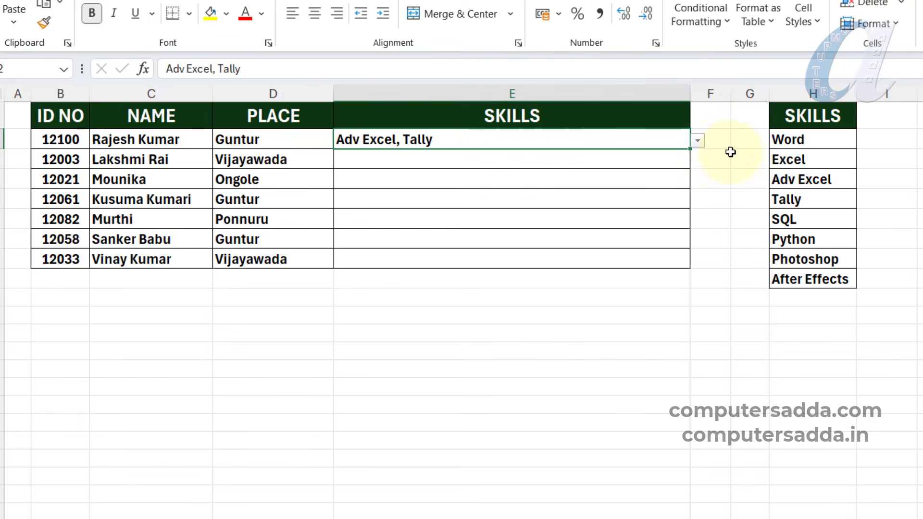
click(698, 140)
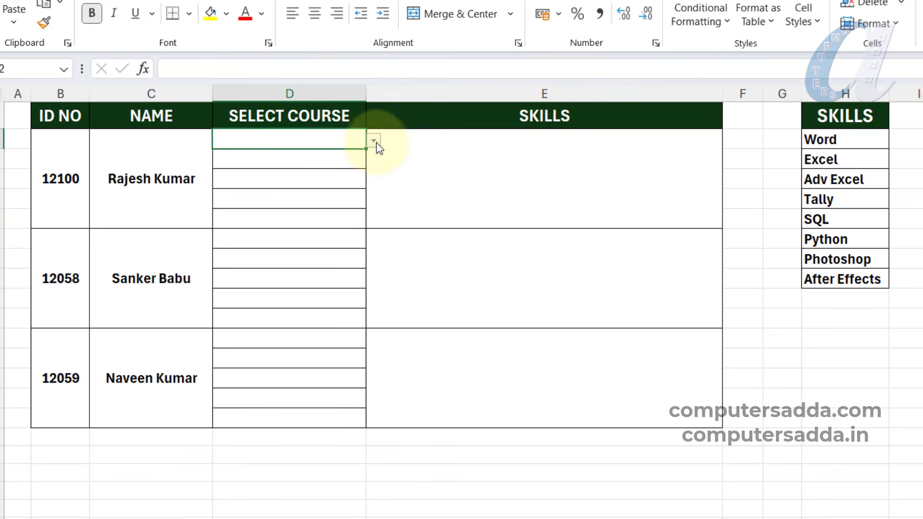
Choose Adv Excel, SQL and Word in the first three Select Course cells for ID 12100.
click(374, 140)
click(229, 186)
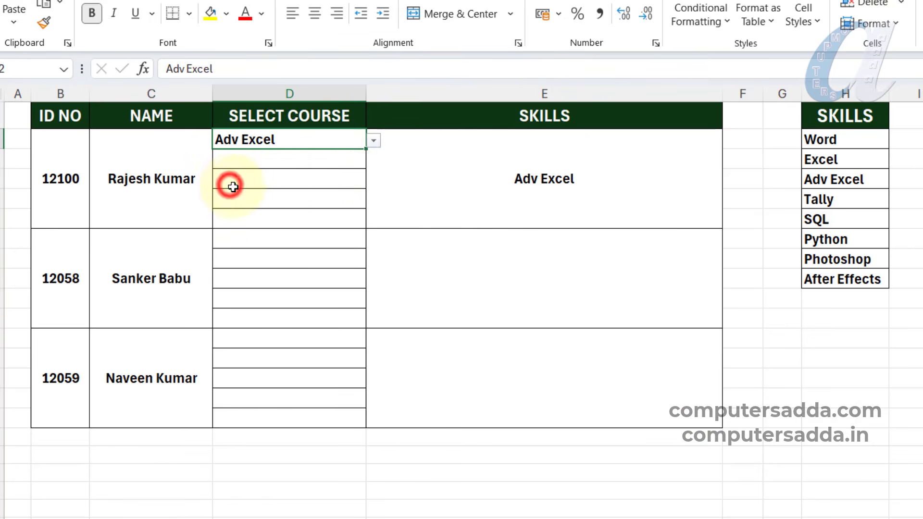
click(359, 159)
click(373, 160)
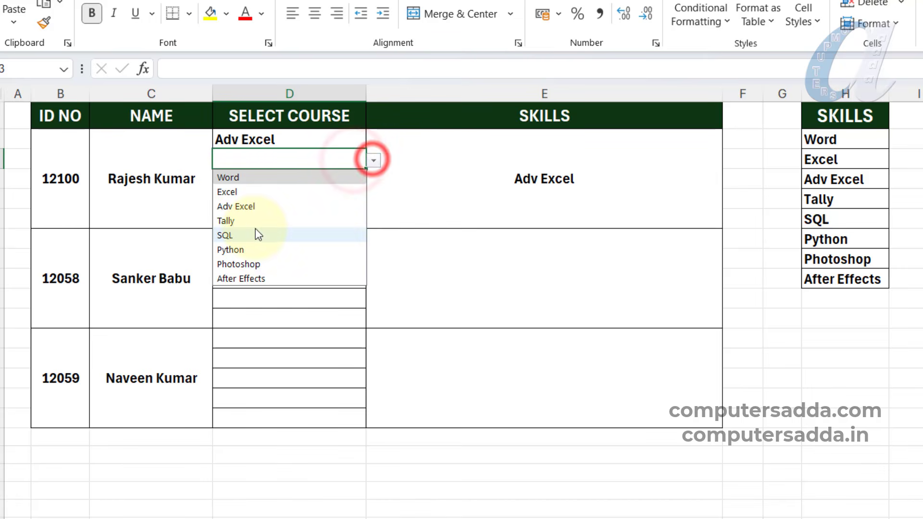
click(255, 231)
click(323, 177)
click(374, 180)
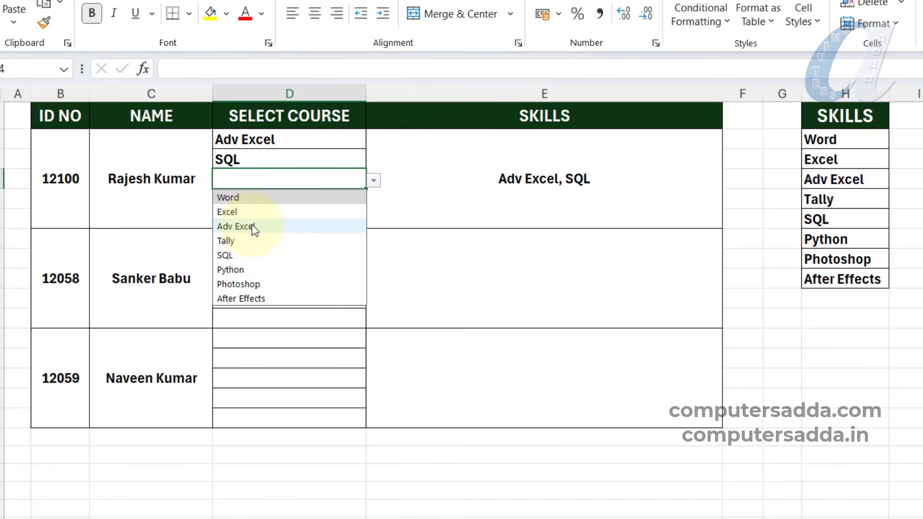
click(228, 197)
drag(325, 140, 309, 214)
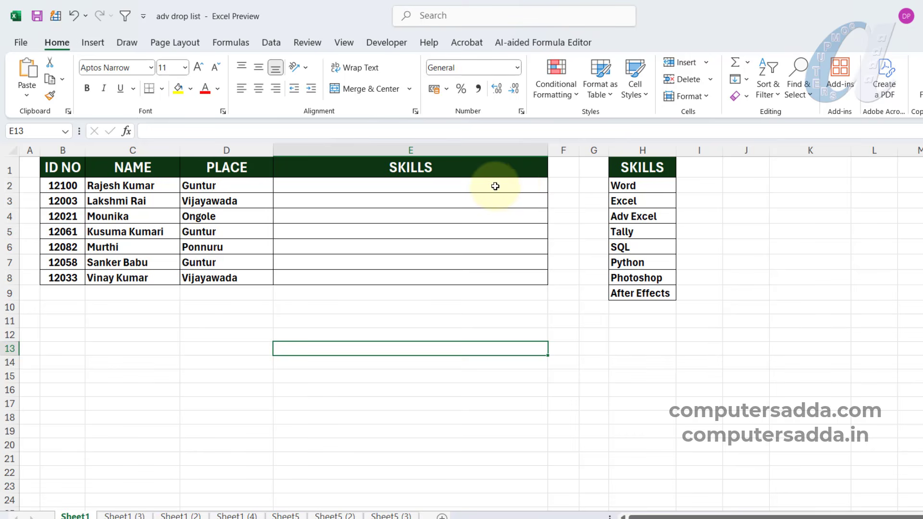
drag(495, 186, 480, 278)
drag(644, 189, 641, 299)
drag(461, 185, 455, 279)
click(433, 314)
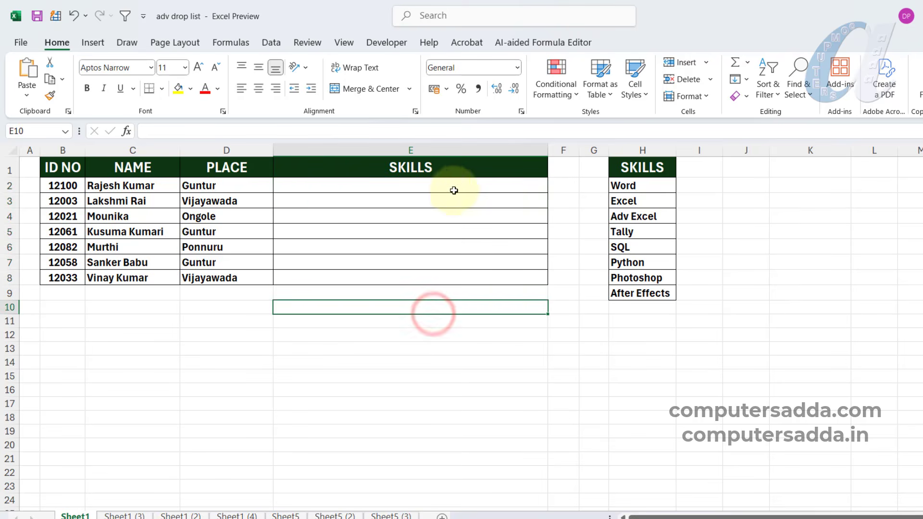
Apply List data validation to Skills cells E2:E8, using the skill names in H2:H9 as the source.
drag(463, 184, 450, 277)
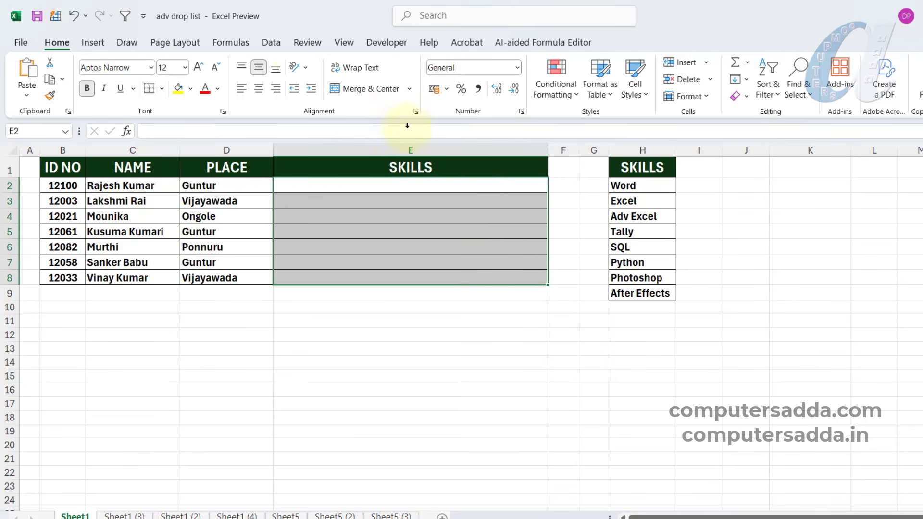
click(281, 45)
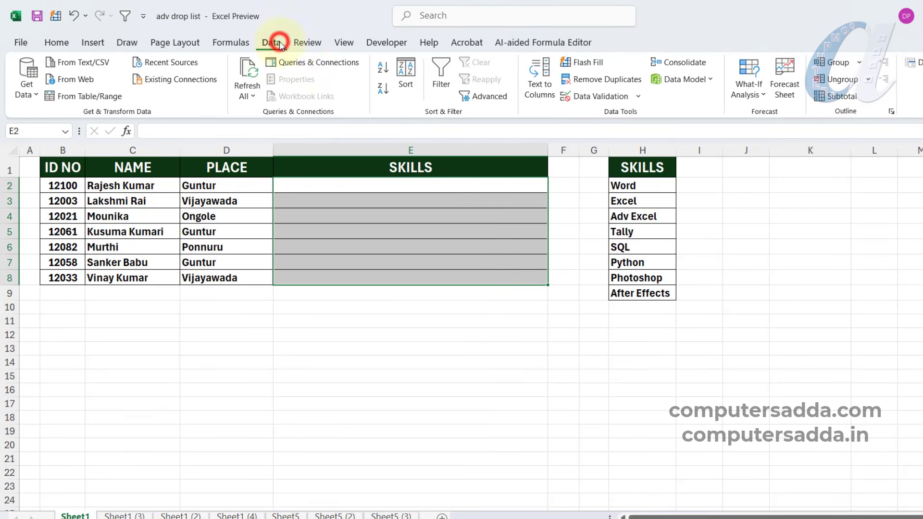
click(599, 97)
drag(479, 290, 417, 183)
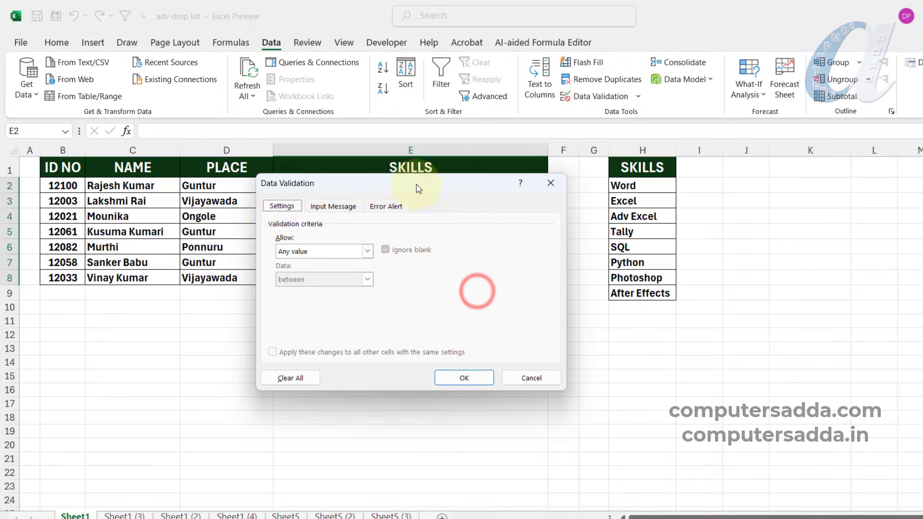
click(321, 252)
click(295, 291)
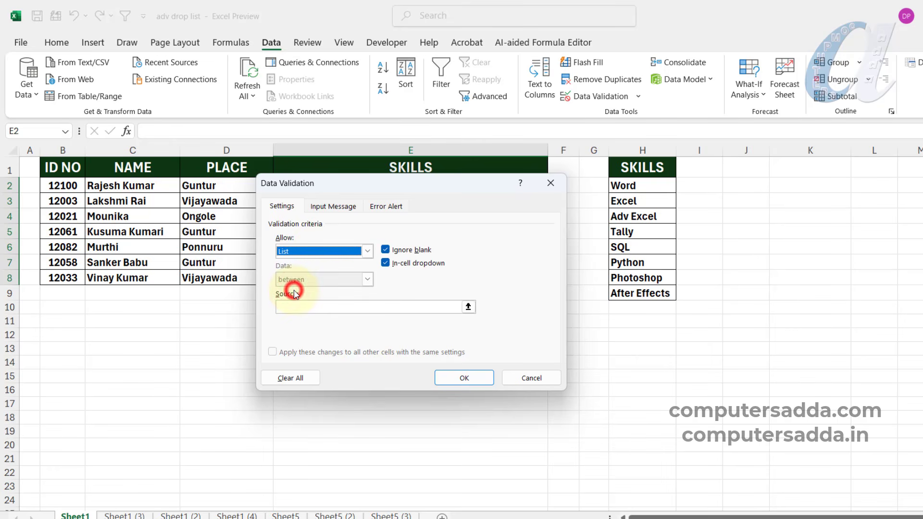
click(292, 307)
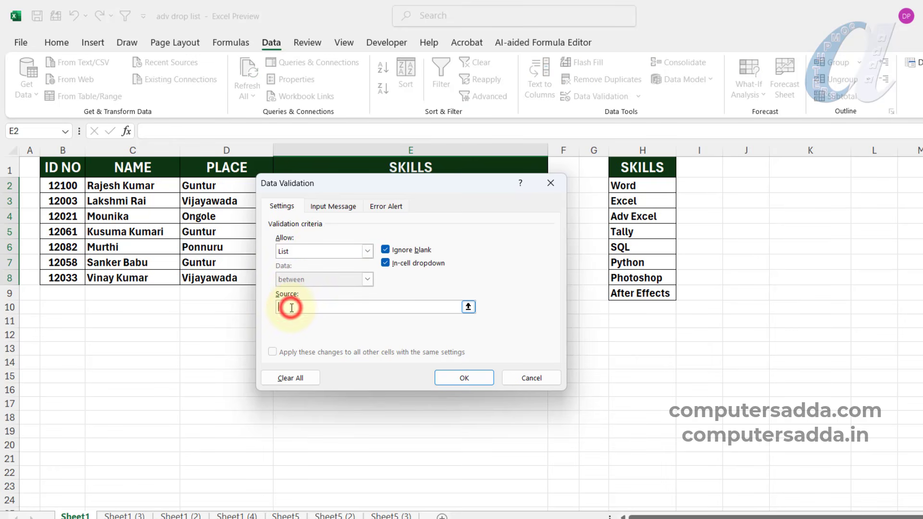
click(655, 191)
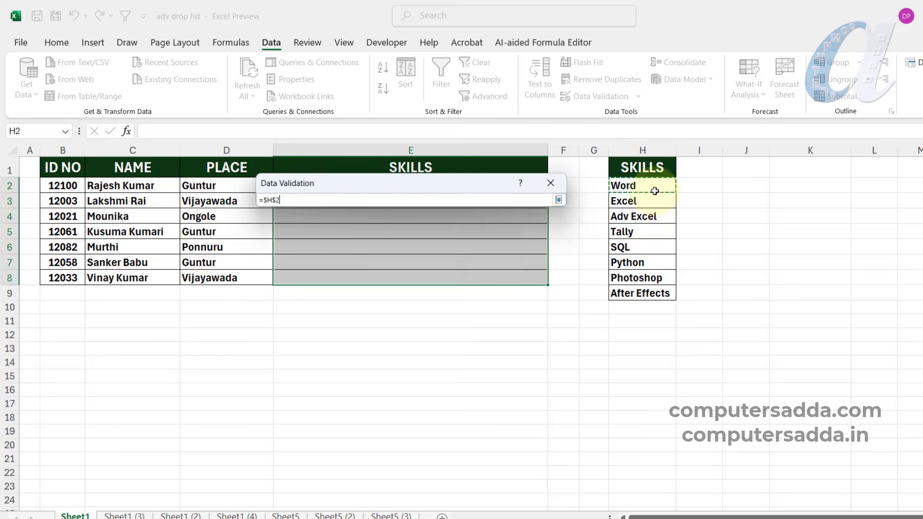
drag(642, 294, 642, 296)
click(464, 378)
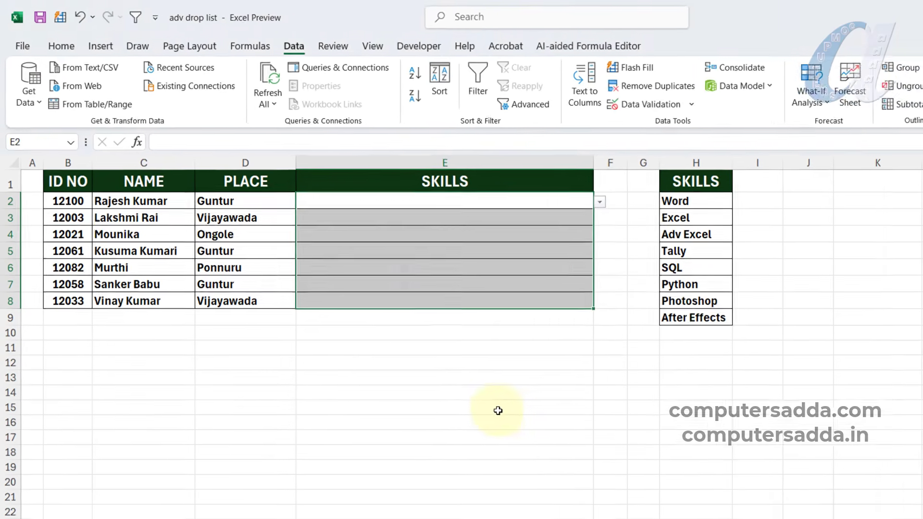
Test the drop-down in E2 by choosing Word and then Adv Excel.
click(512, 201)
click(531, 186)
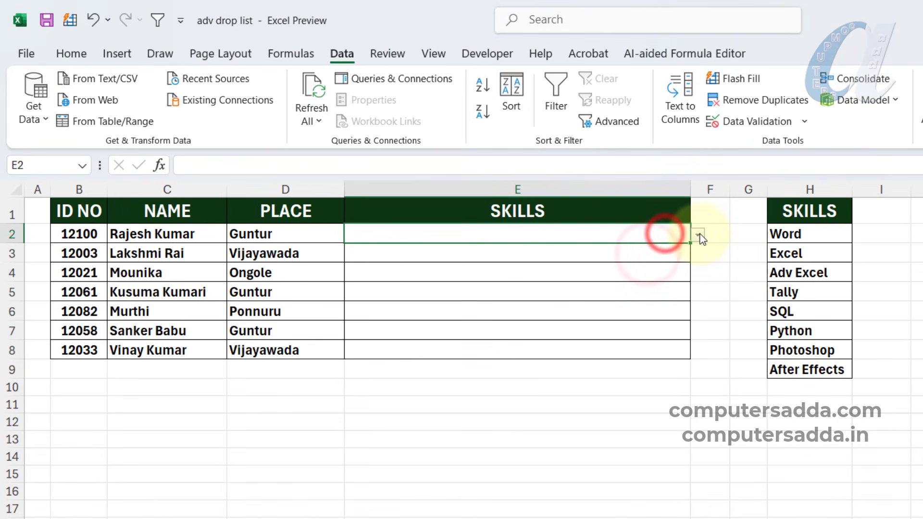
click(698, 236)
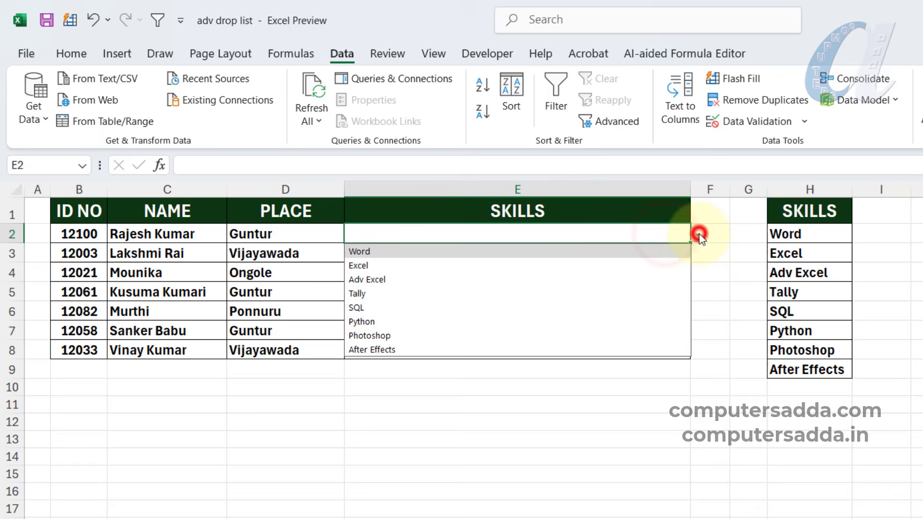
click(402, 251)
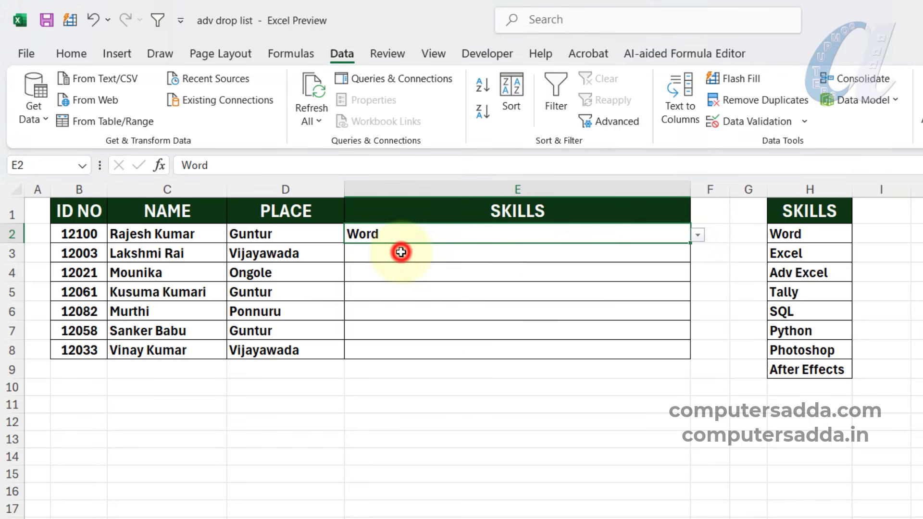
click(698, 236)
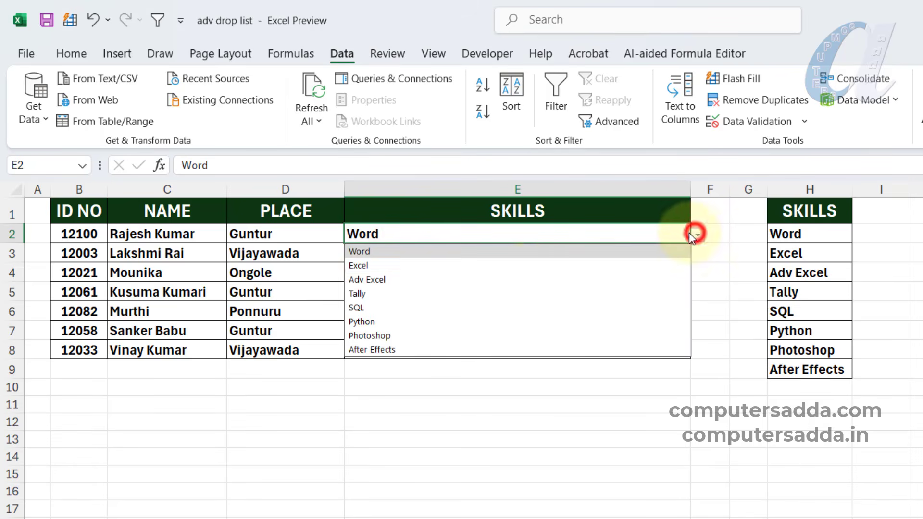
click(373, 279)
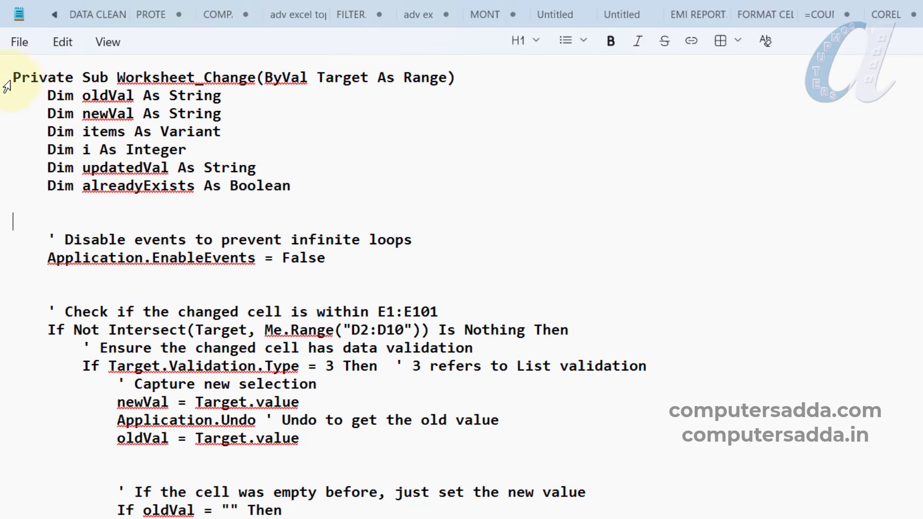
Select the entire Worksheet_Change macro in the text document for copying.
drag(16, 74, 250, 505)
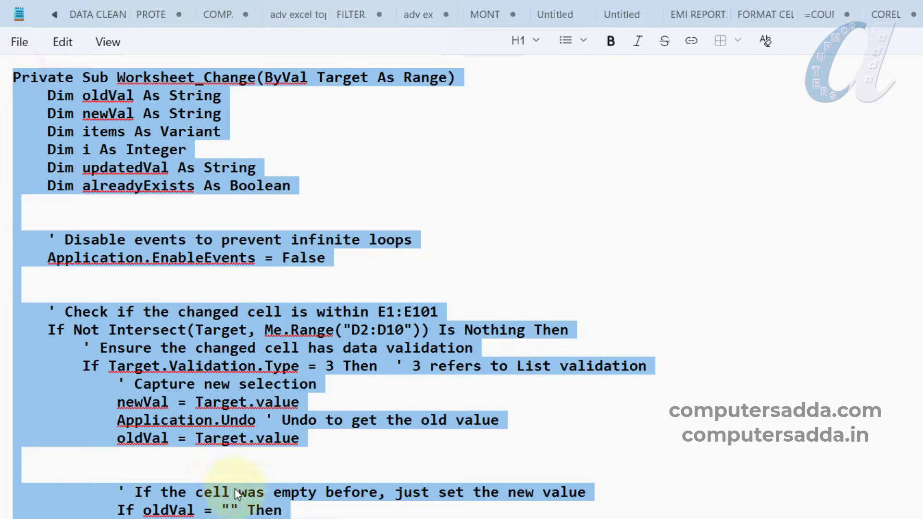
click(259, 420)
key(ctrl+a)
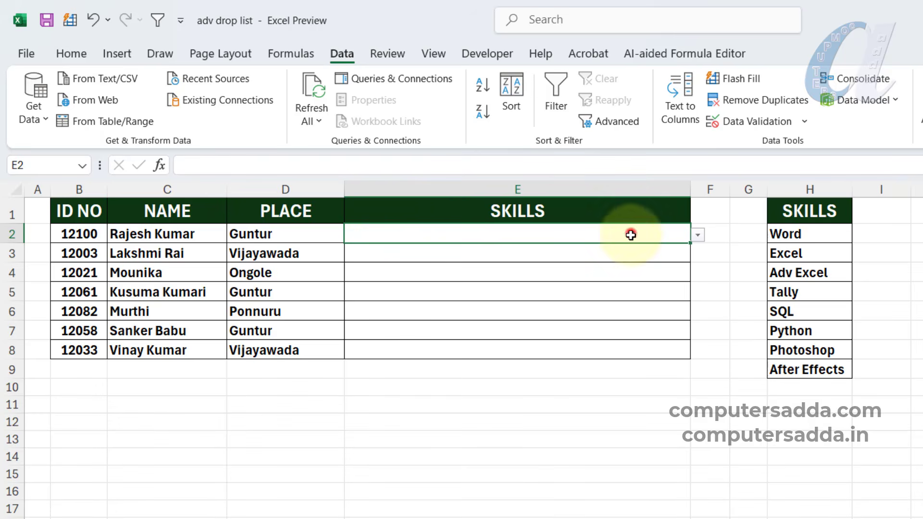
Open the code module of Sheet1 and paste the copied Worksheet_Change macro into it.
drag(631, 235, 612, 356)
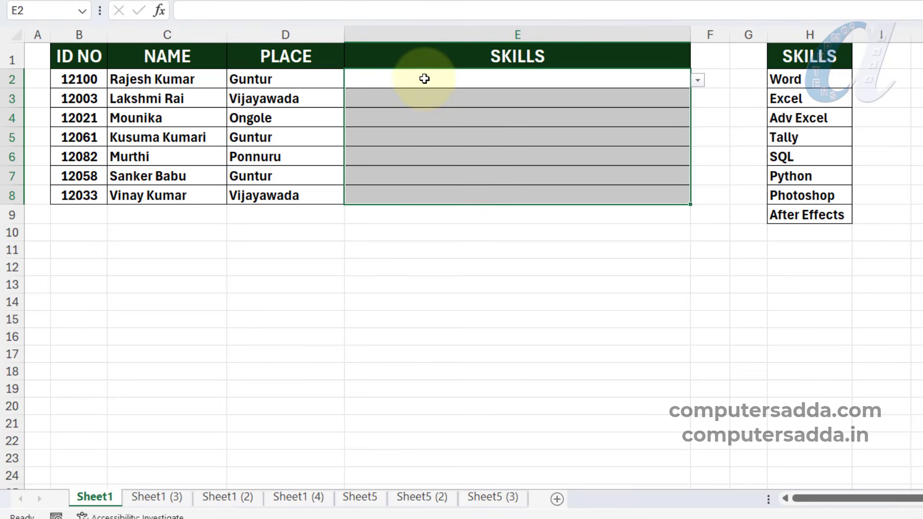
right_click(97, 498)
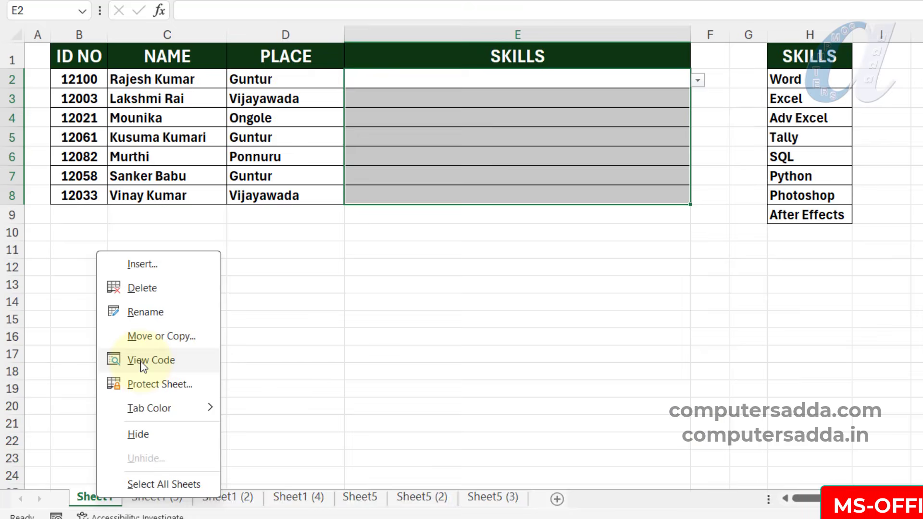
click(143, 365)
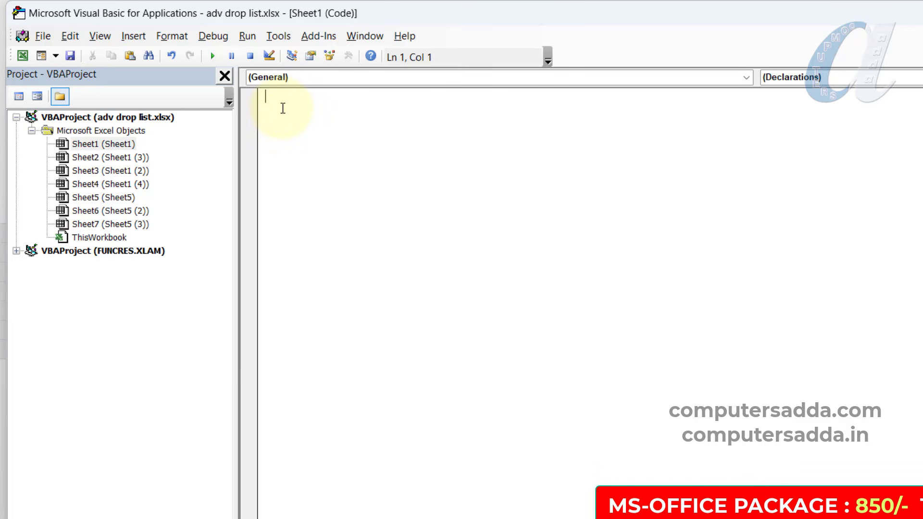
key(ctrl+v)
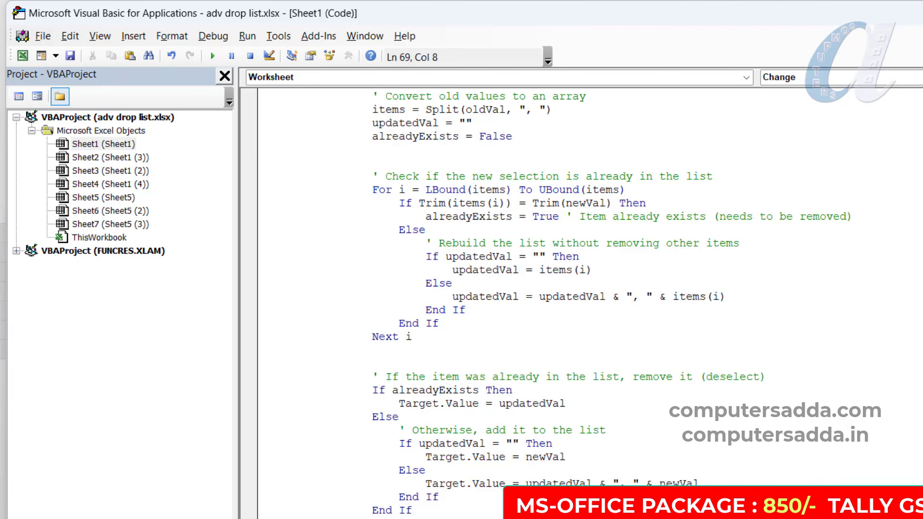
Return to the worksheet and check which Skills cells the macro has to cover.
key(alt+F11)
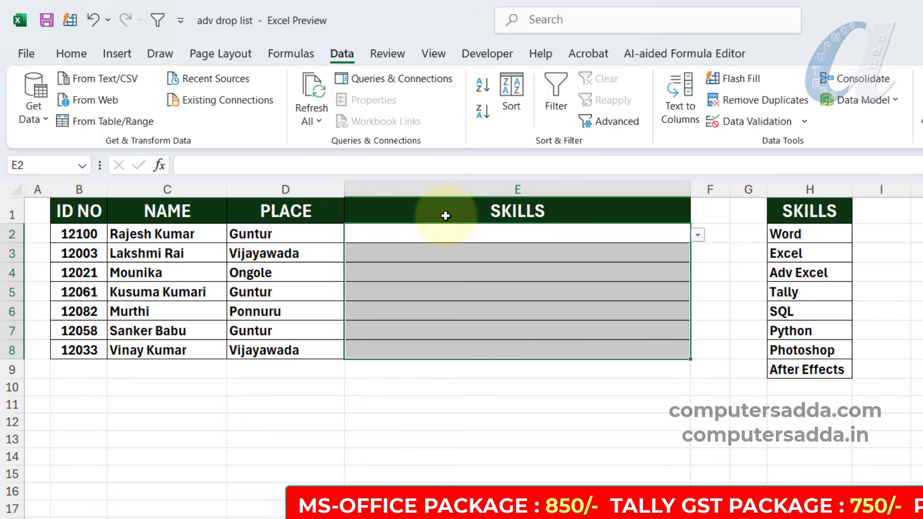
click(436, 235)
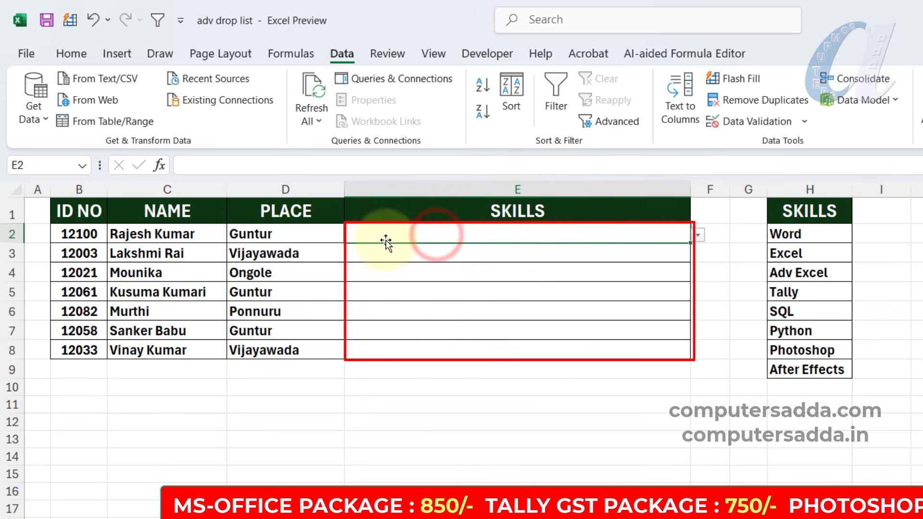
click(375, 353)
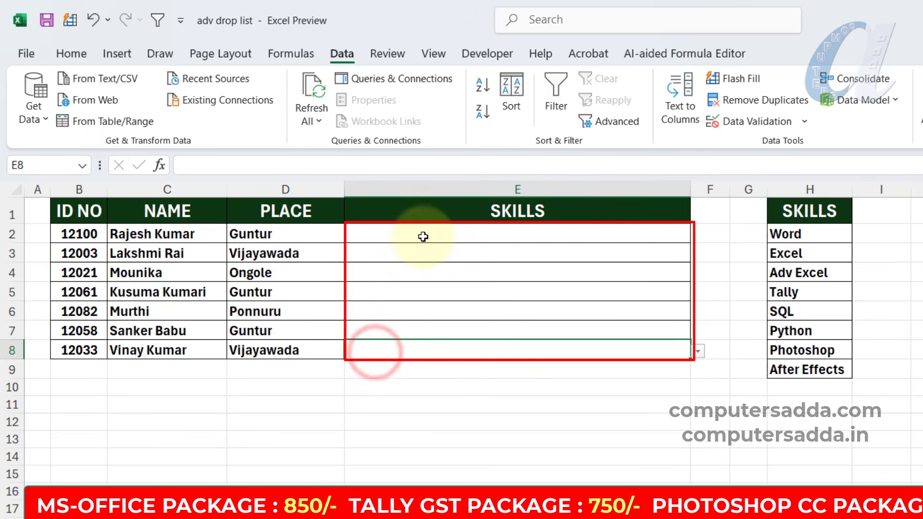
drag(426, 235, 415, 352)
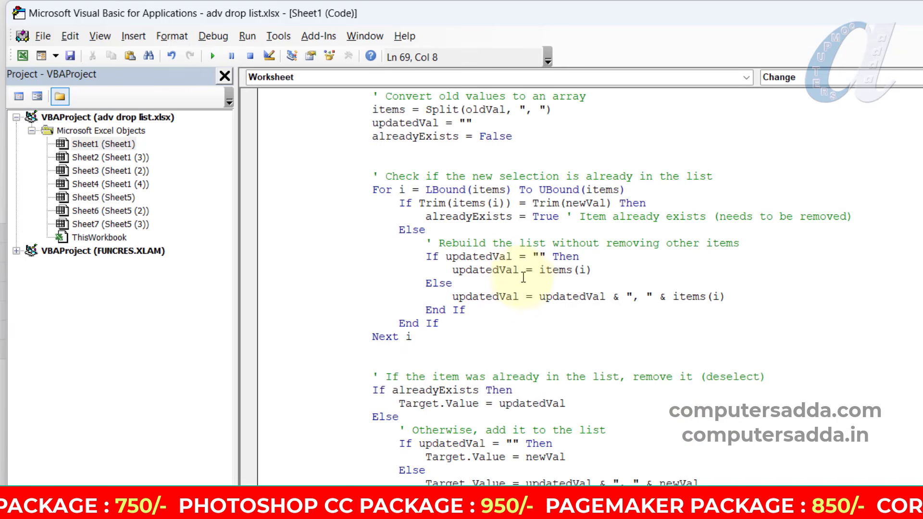
Change the Me.Range address in the macro's Intersect line to "E2:E8".
scroll(466, 244, up, 9)
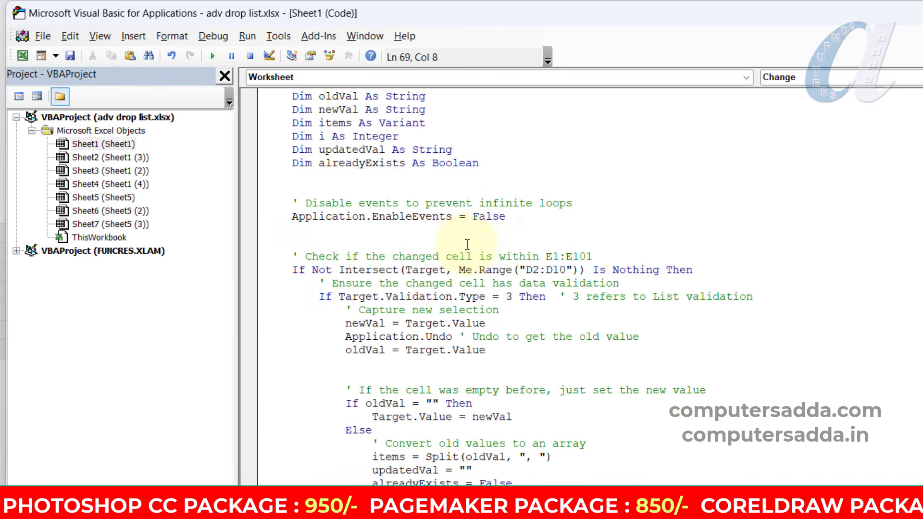
drag(291, 257, 746, 276)
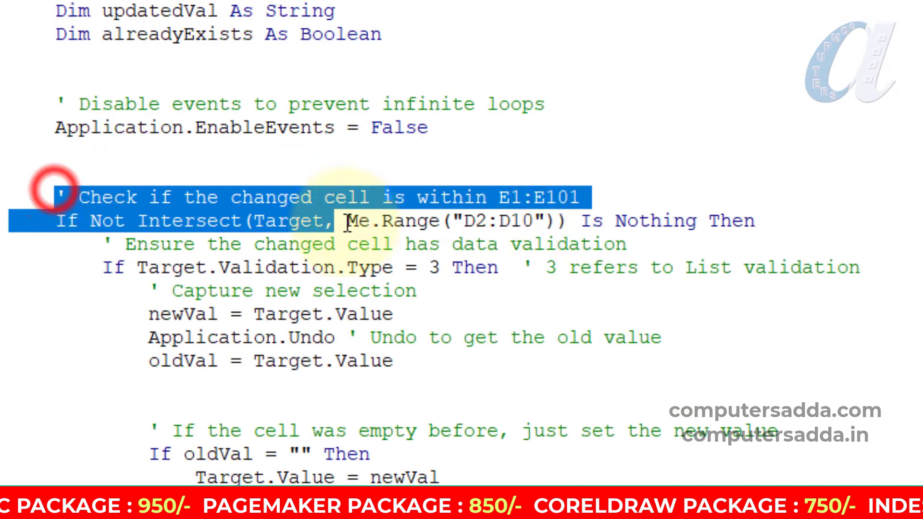
click(475, 222)
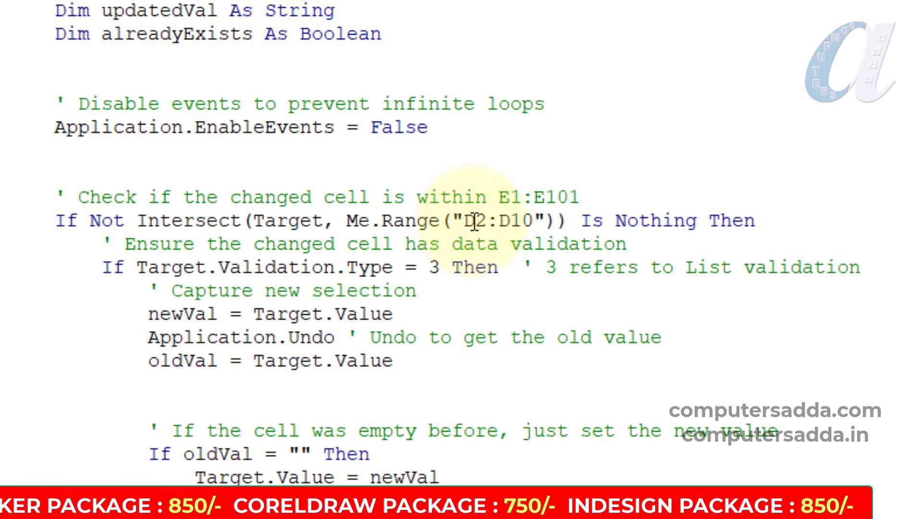
drag(476, 221, 465, 220)
text(E)
text(E)
mouse_move(510, 221)
mouse_down()
mouse_move(500, 221)
mouse_move(513, 221)
mouse_up()
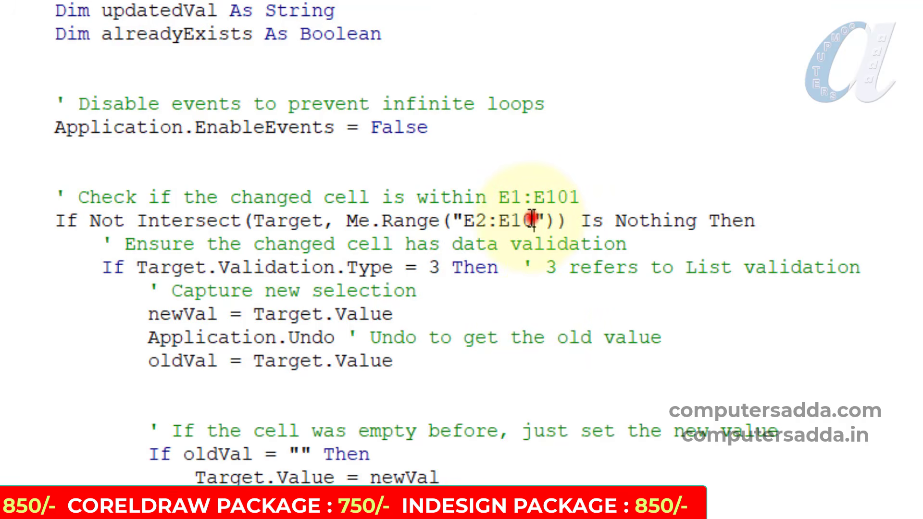
text(8)
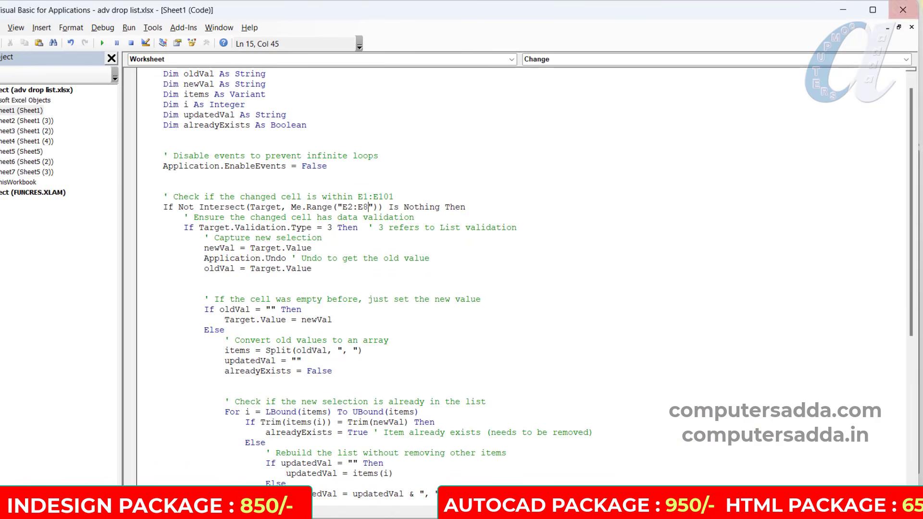
Return from the code editor to the worksheet and pick Word, Adv Excel and Python from the skills list in E2.
click(903, 10)
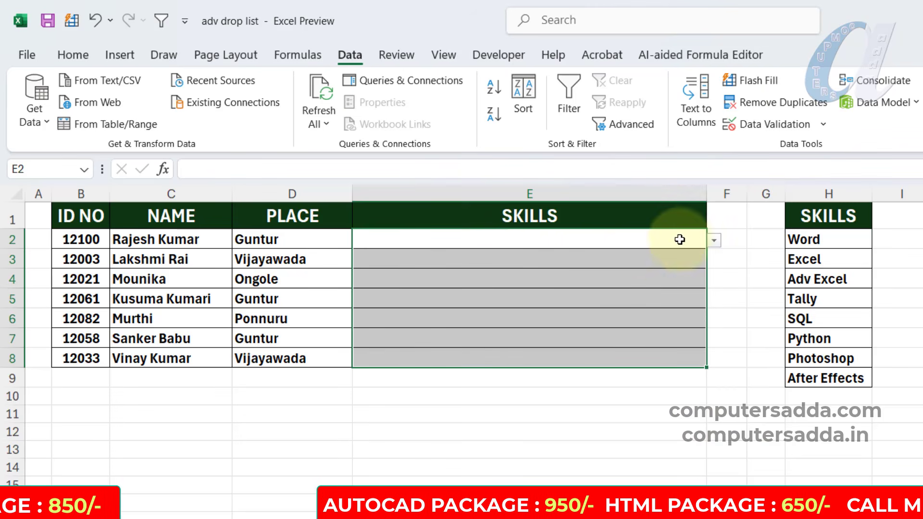
click(680, 240)
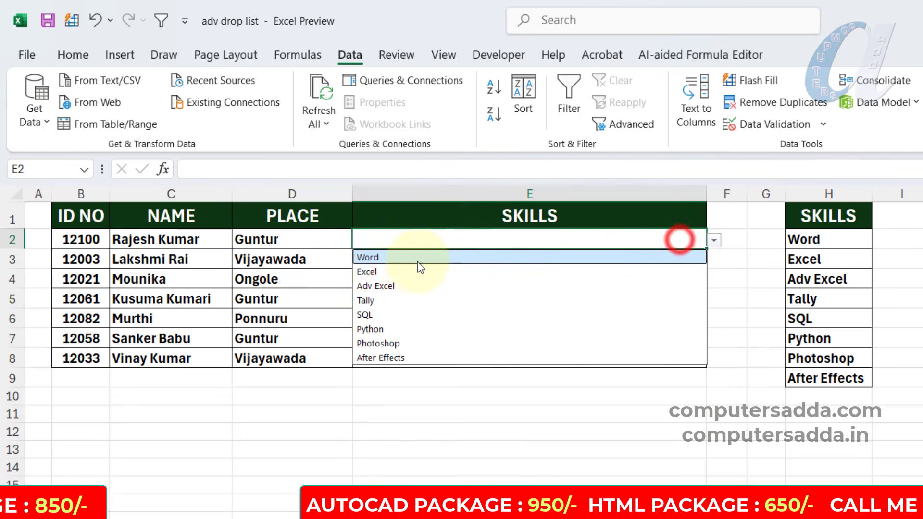
click(390, 258)
click(715, 240)
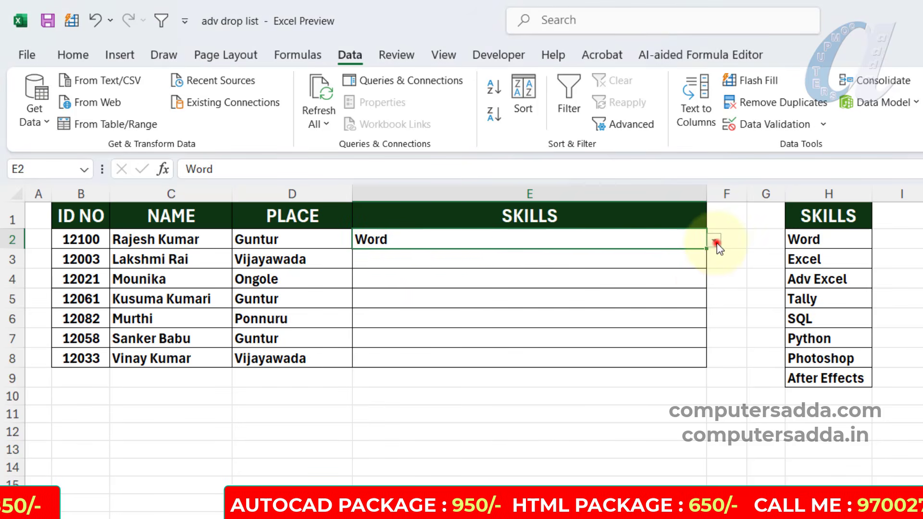
click(410, 288)
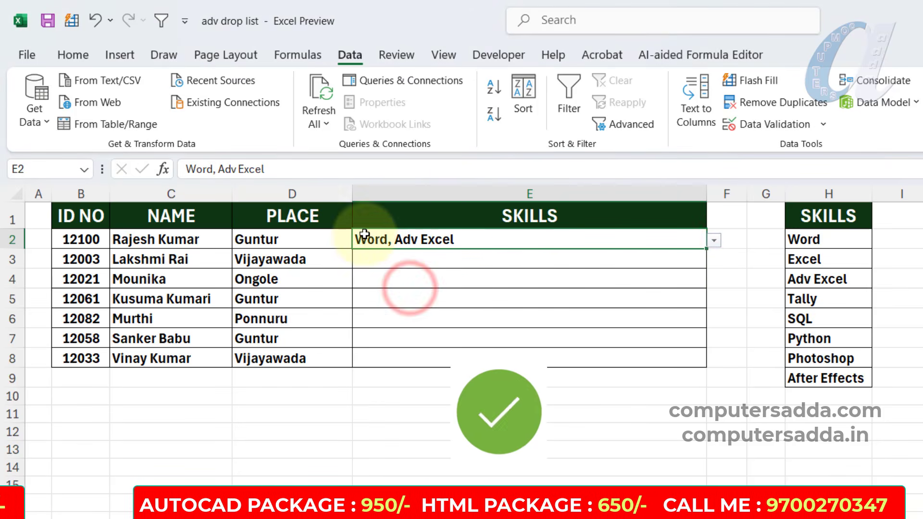
Pick Adv Excel and After Effects from the skills list in E3.
click(714, 260)
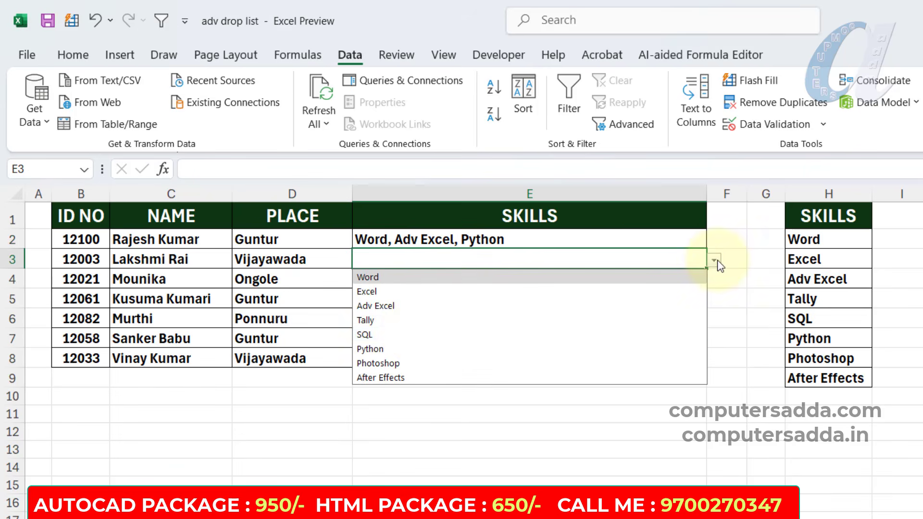
click(390, 304)
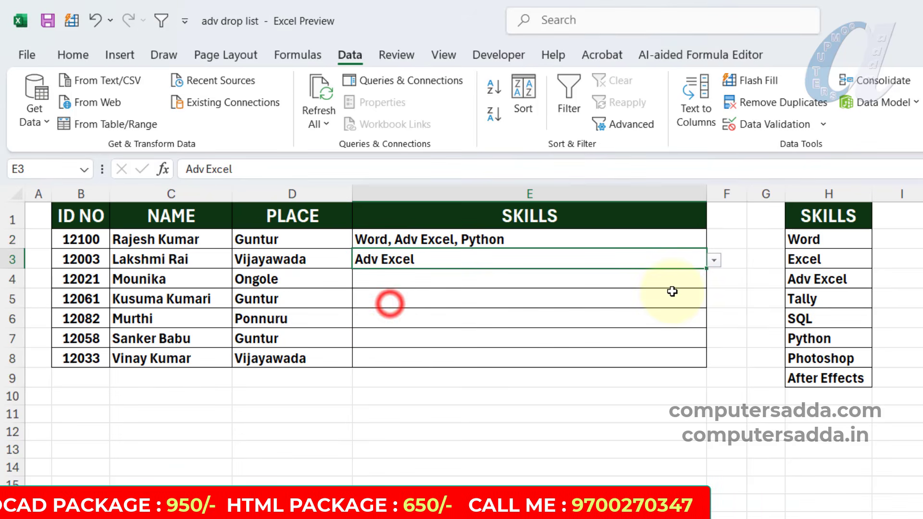
click(713, 262)
click(366, 378)
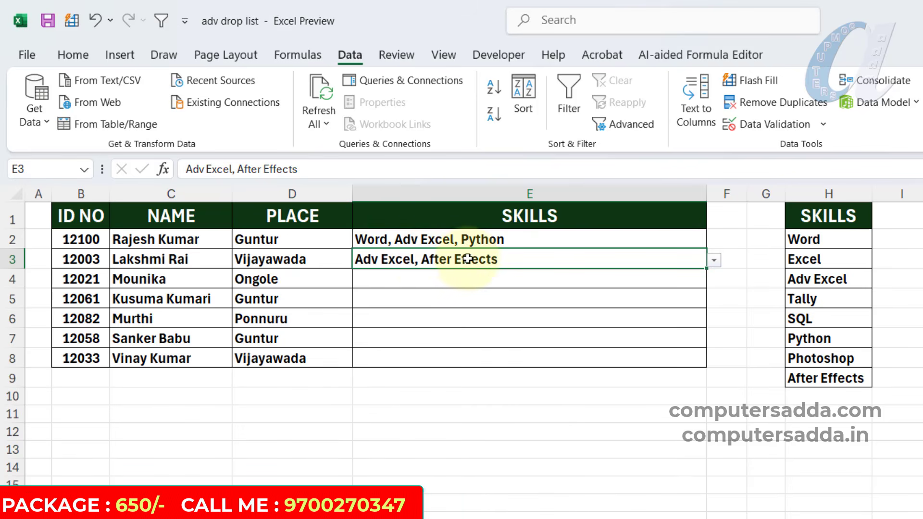
Remove After Effects from E3 by choosing it again from the list, and add Python.
click(711, 261)
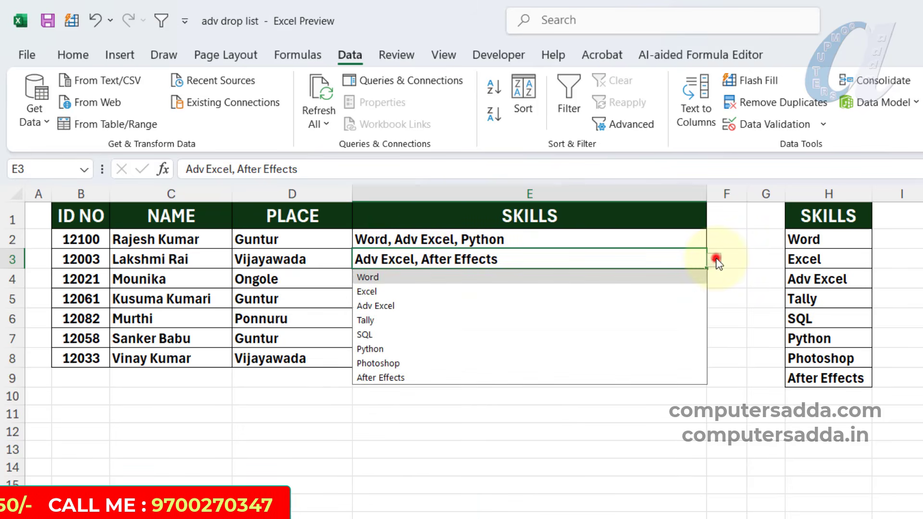
click(382, 378)
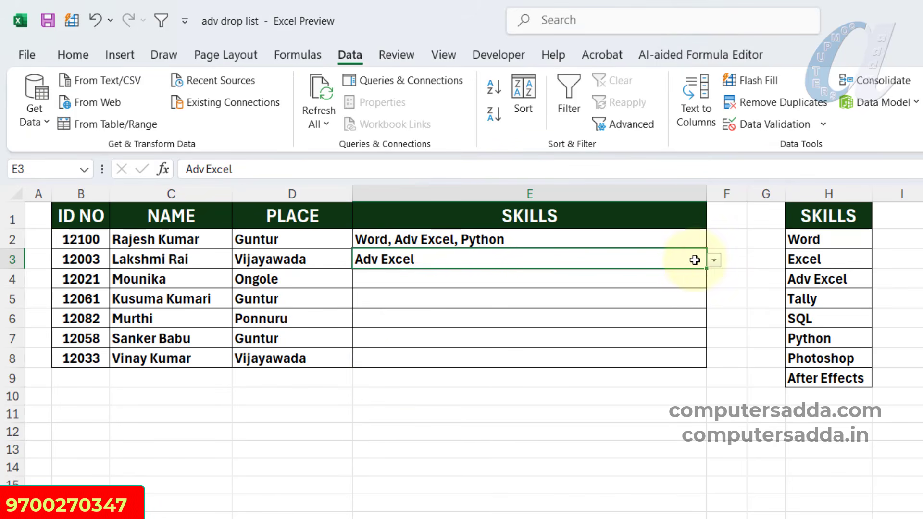
click(714, 262)
click(378, 347)
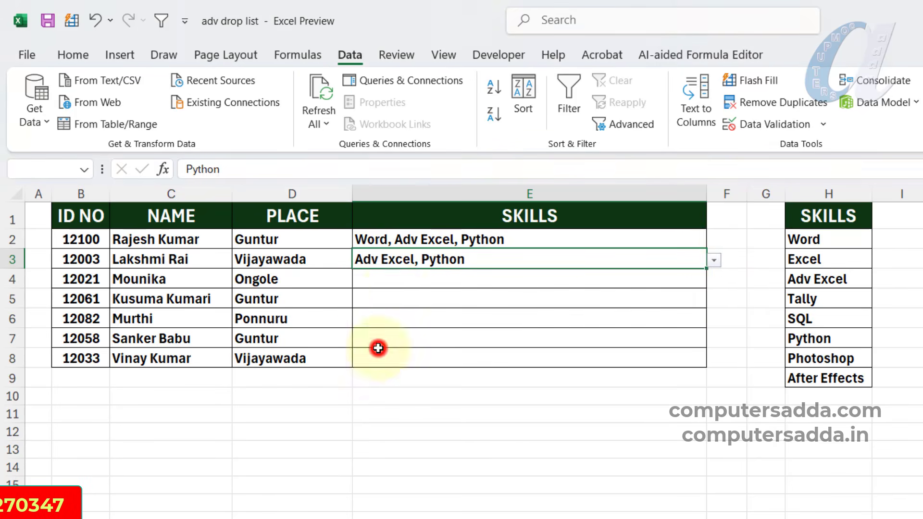
Add Tally to the skills in E3 and choose Tally again to remove it.
key(alt+Down)
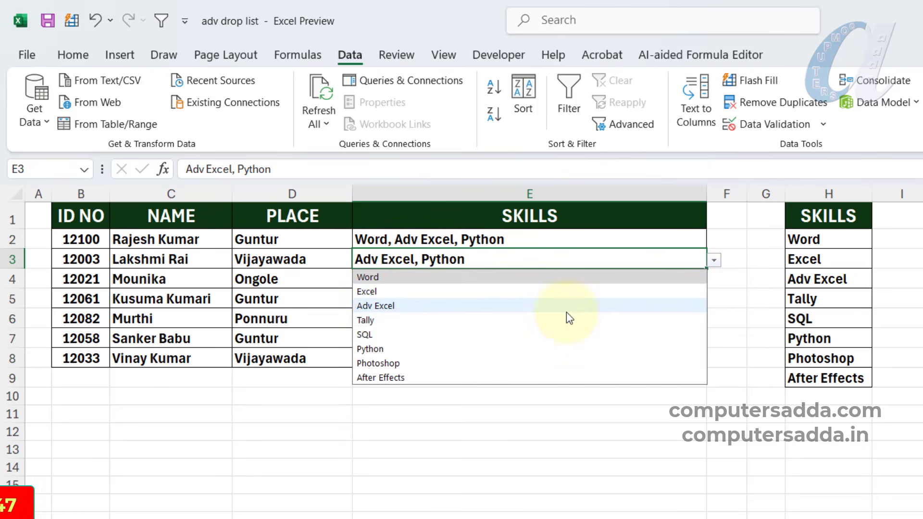
click(370, 320)
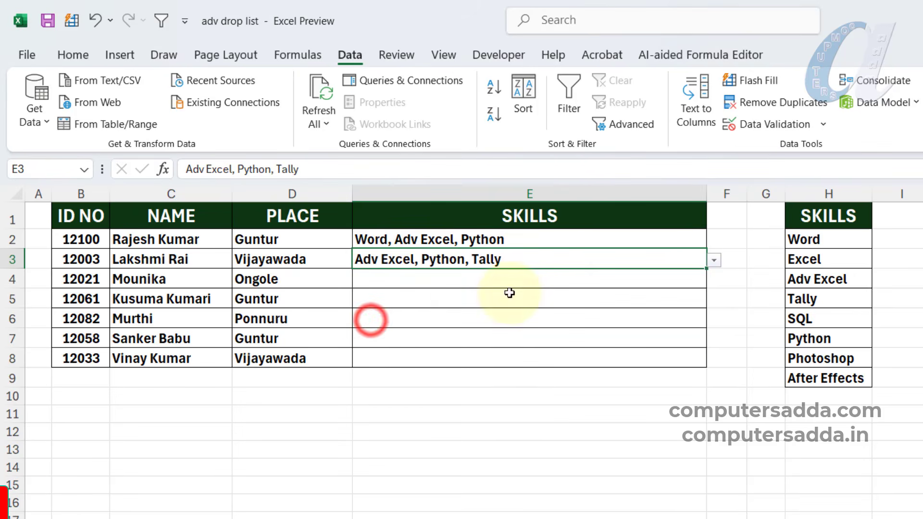
click(716, 264)
click(373, 320)
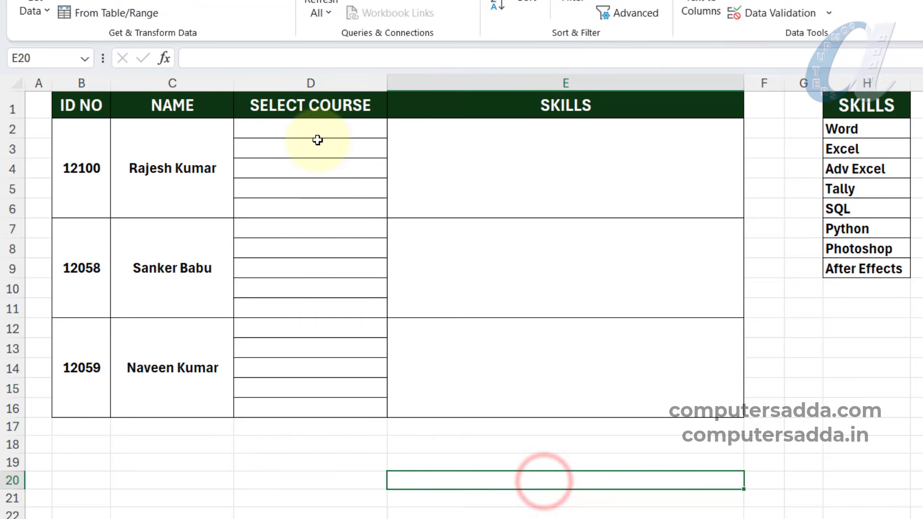
On the sheet with the SELECT COURSE column, choose Excel in D2 and Adv Excel in D3.
click(177, 194)
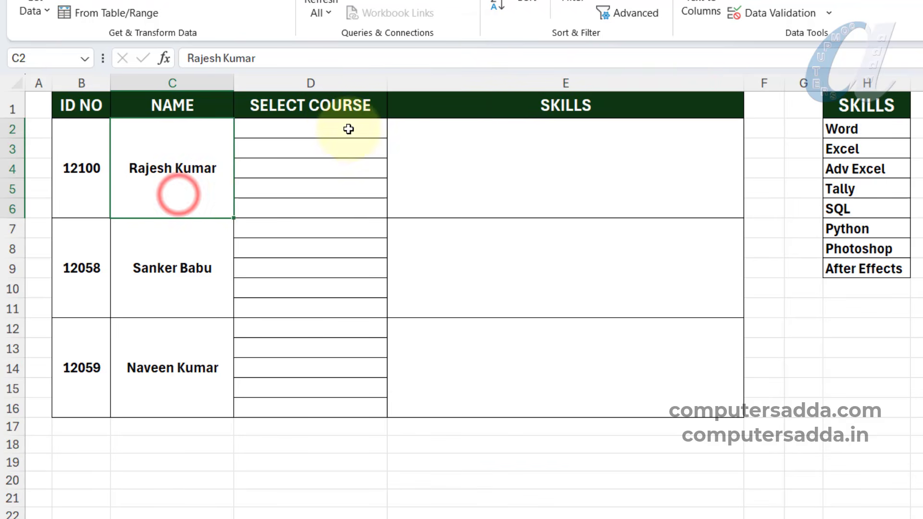
drag(346, 128, 333, 198)
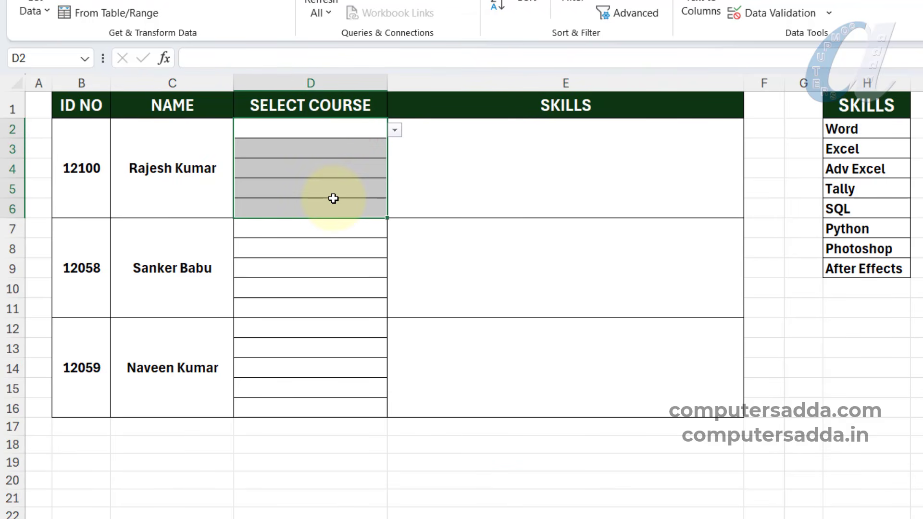
click(362, 129)
click(394, 130)
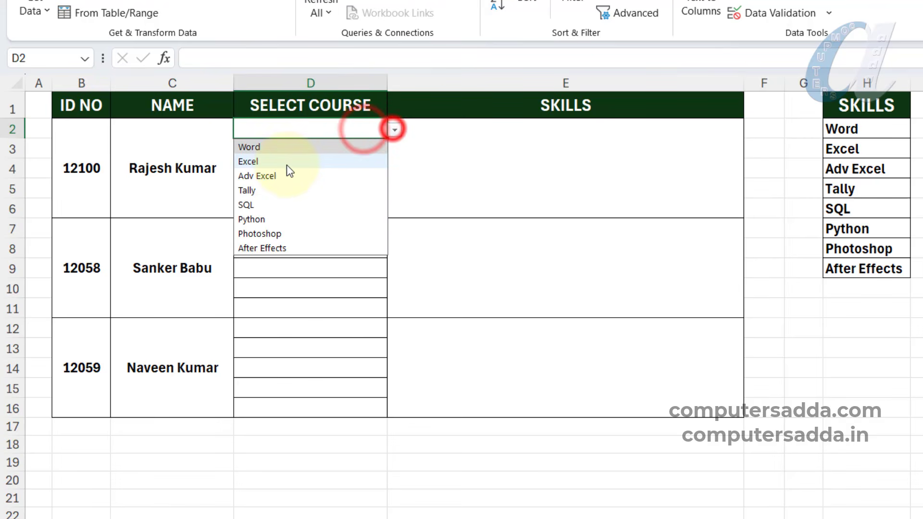
click(285, 162)
click(339, 154)
click(395, 150)
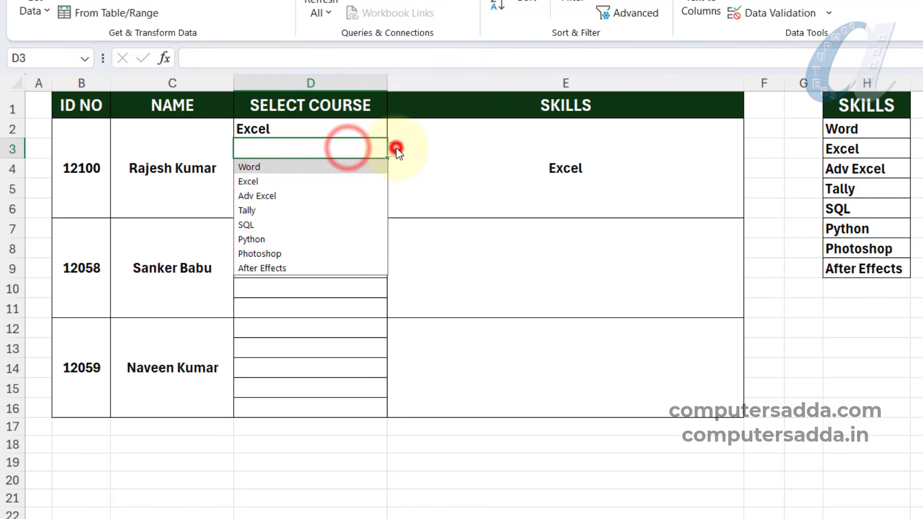
click(252, 197)
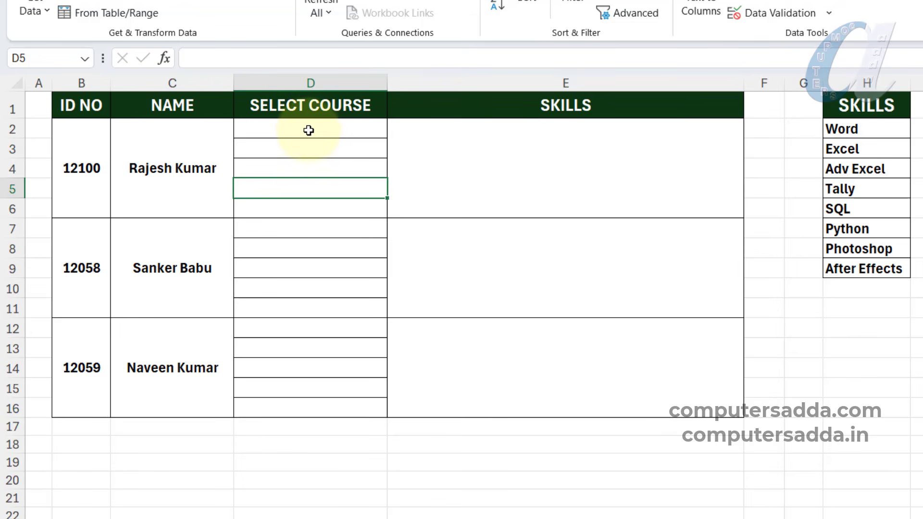
Apply List data validation to the empty SELECT COURSE cells D2:D16 with the source =$H$2:$H$9.
drag(309, 127, 292, 409)
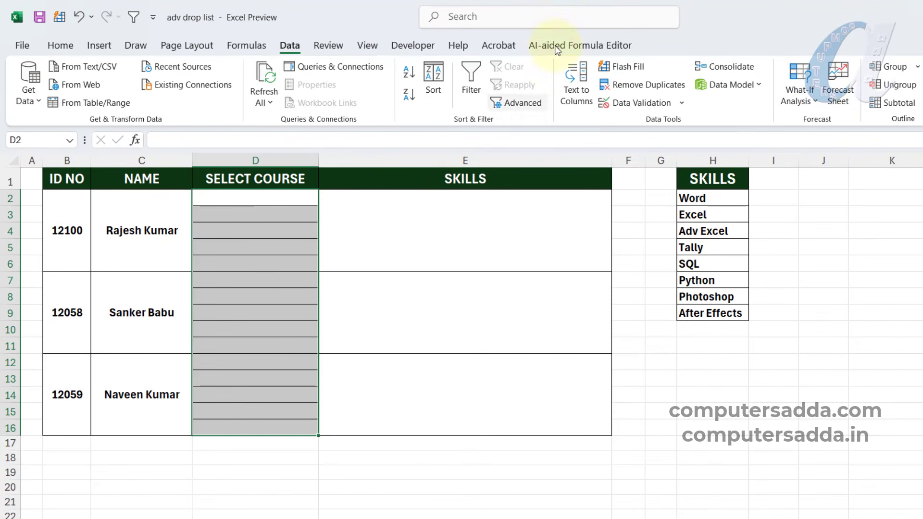
click(638, 103)
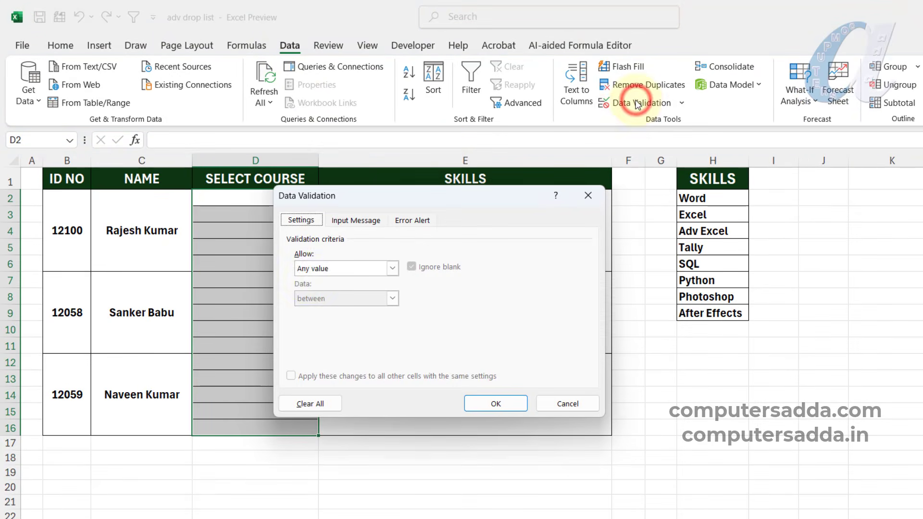
click(338, 275)
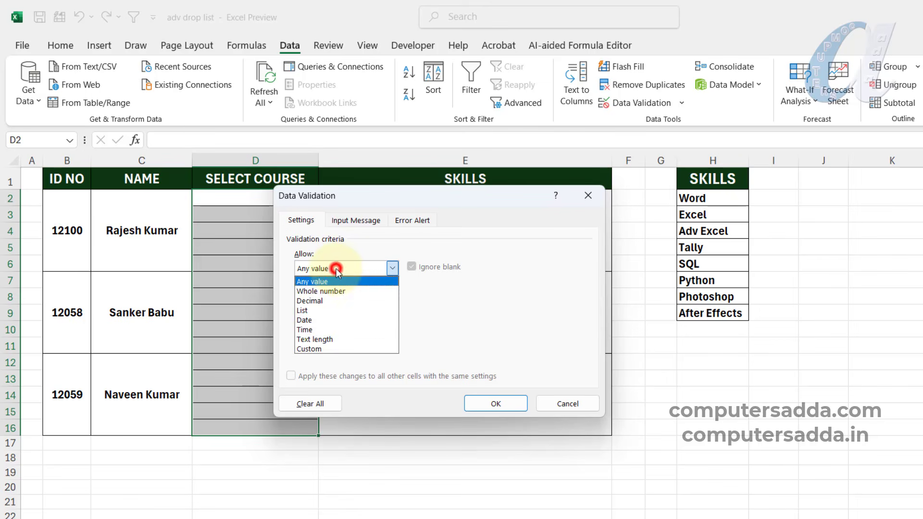
click(317, 312)
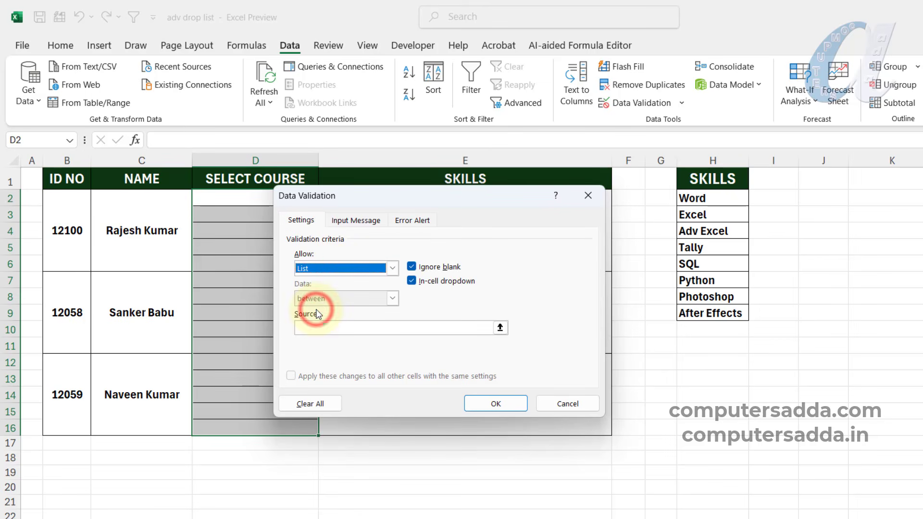
click(311, 328)
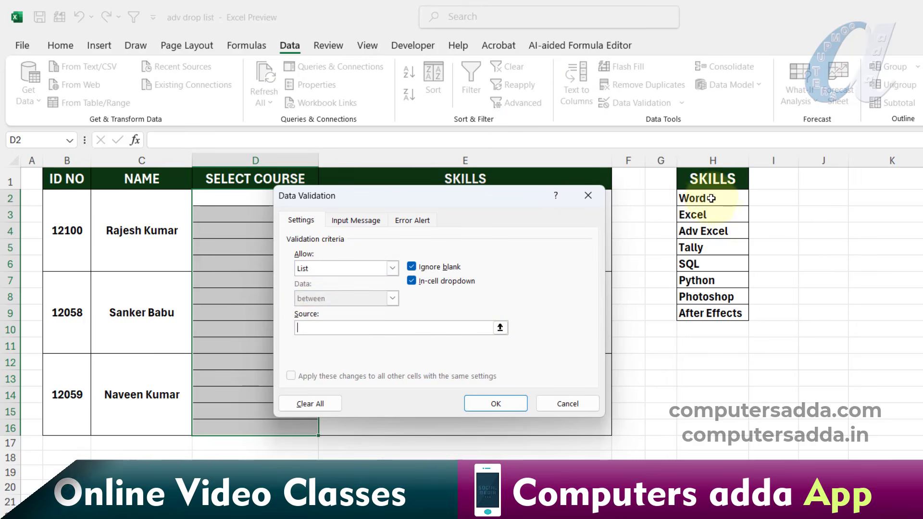
drag(724, 197, 723, 313)
click(496, 404)
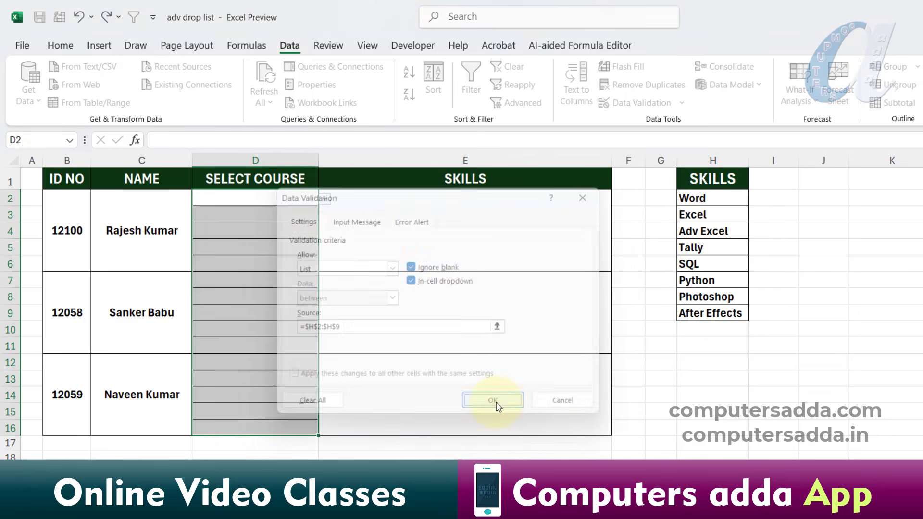
Choose Word in D2 and Adv Excel in D3 from the new course drop-down lists.
click(279, 213)
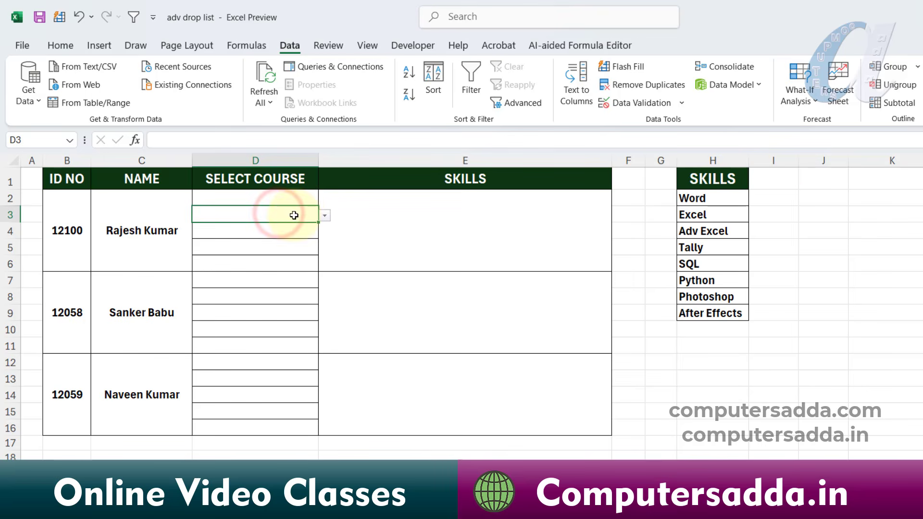
click(295, 198)
click(323, 198)
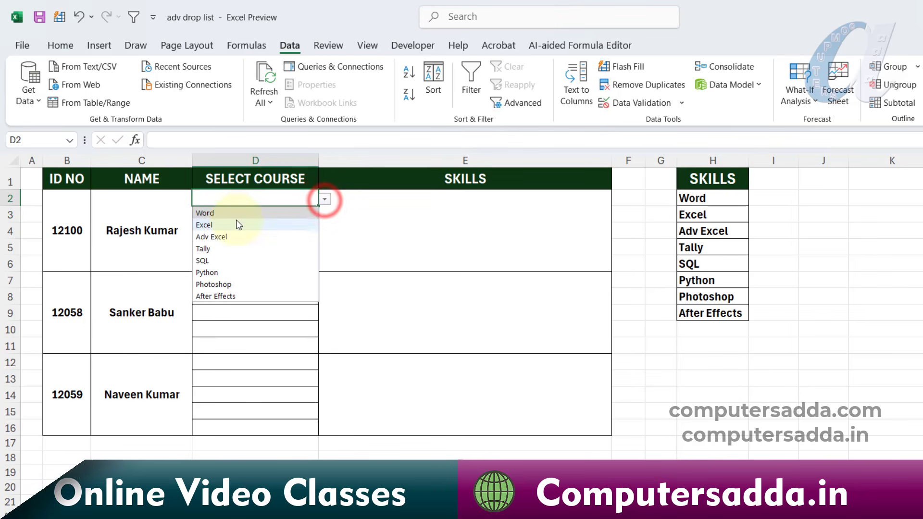
click(238, 213)
click(289, 215)
click(325, 216)
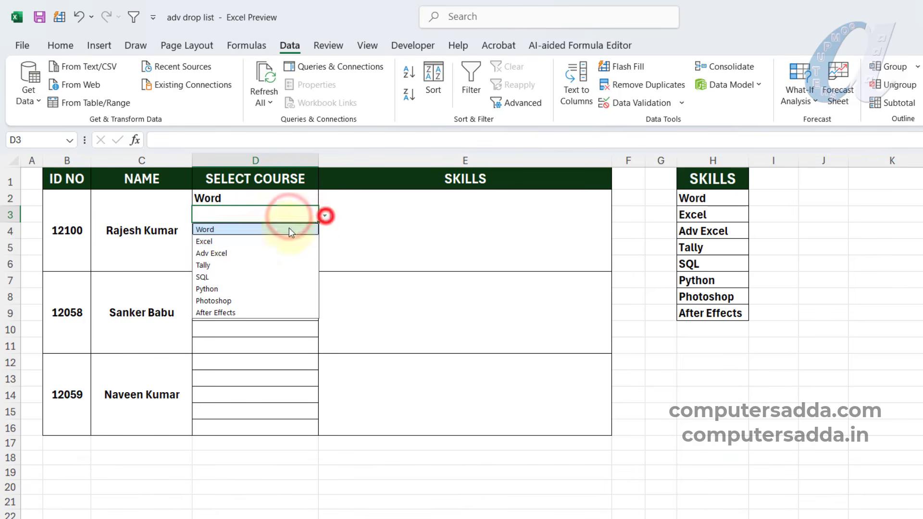
click(233, 253)
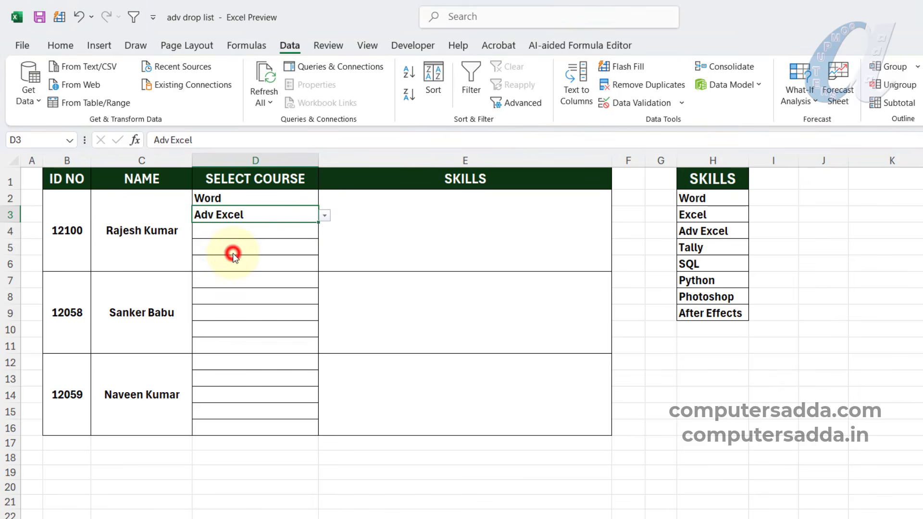
In the first merged SKILLS cell, E2, enter the formula =TEXTJOIN(", ",TRUE,D2:D6) to combine the selected courses.
click(427, 217)
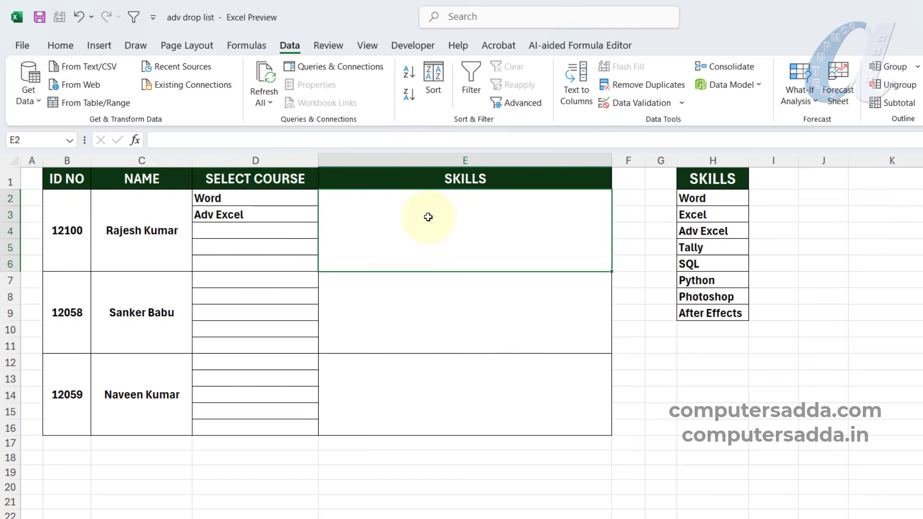
drag(286, 197, 276, 264)
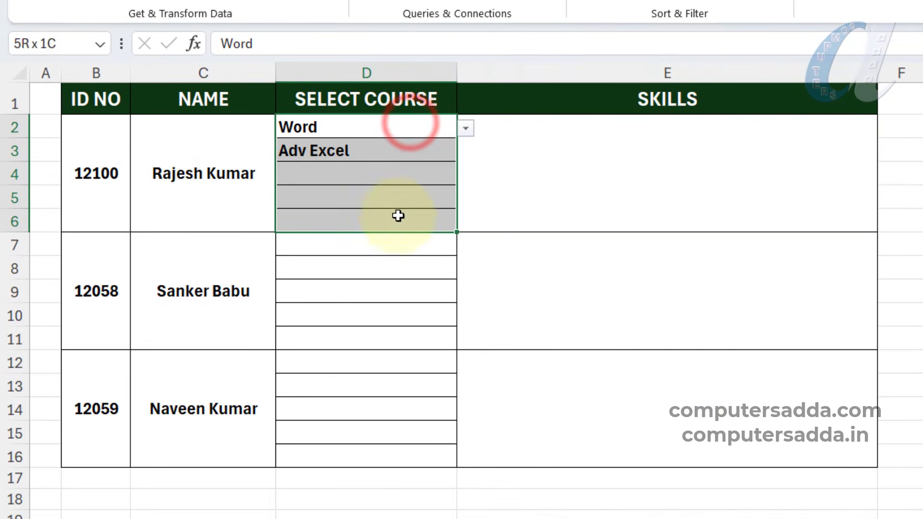
click(642, 177)
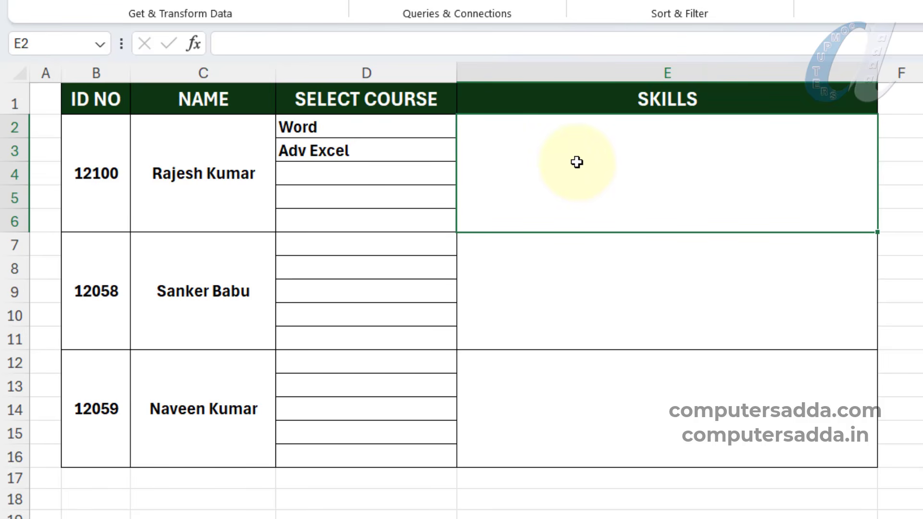
text(=TEX)
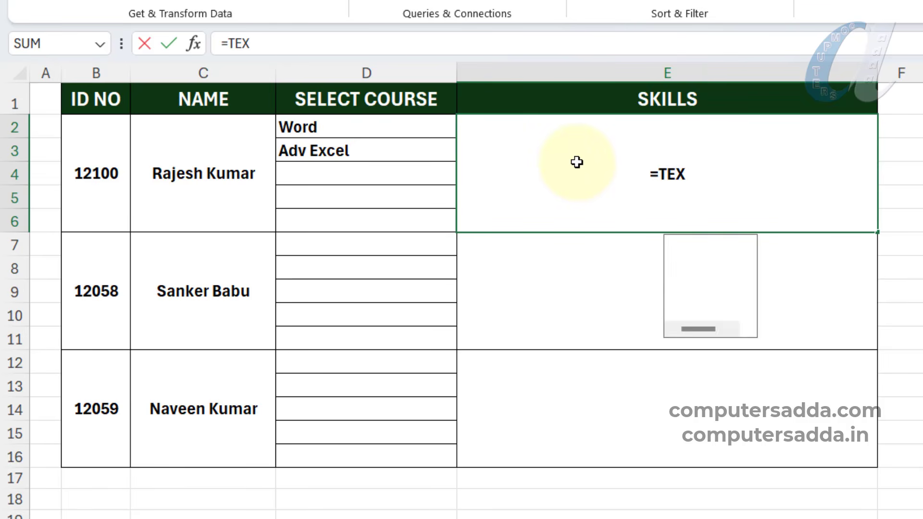
key(Down)
key(Down)
key(Down)
key(Tab)
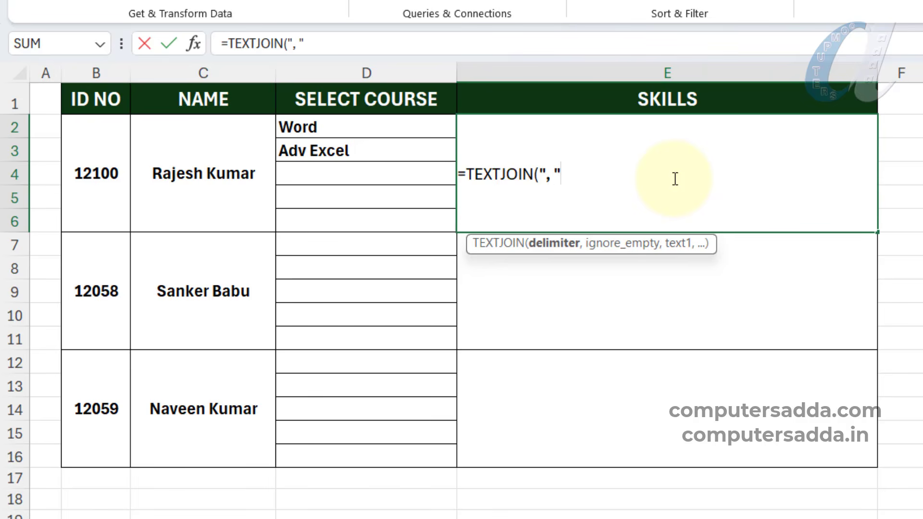
text(,)
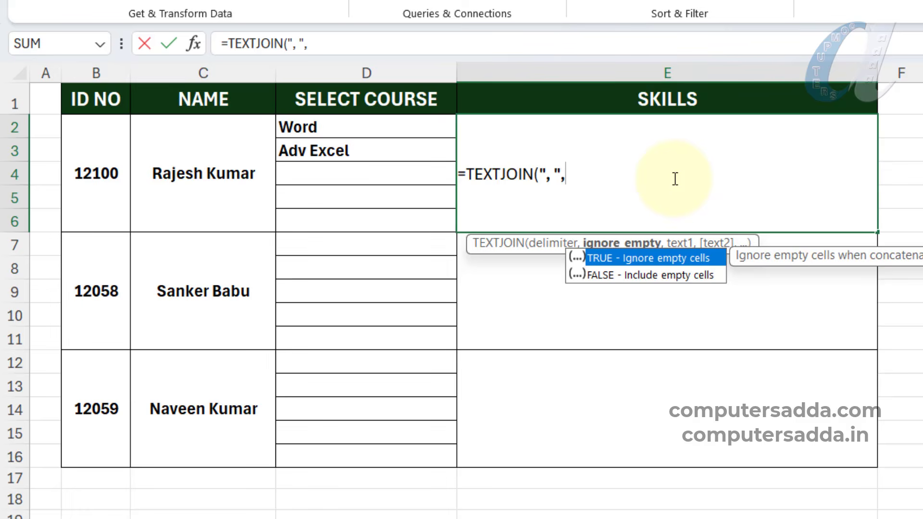
text(TRUE)
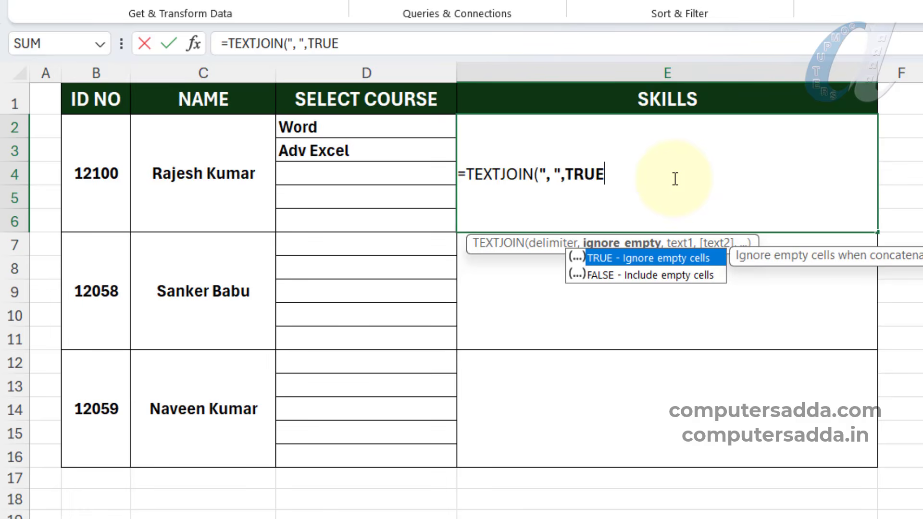
text(,)
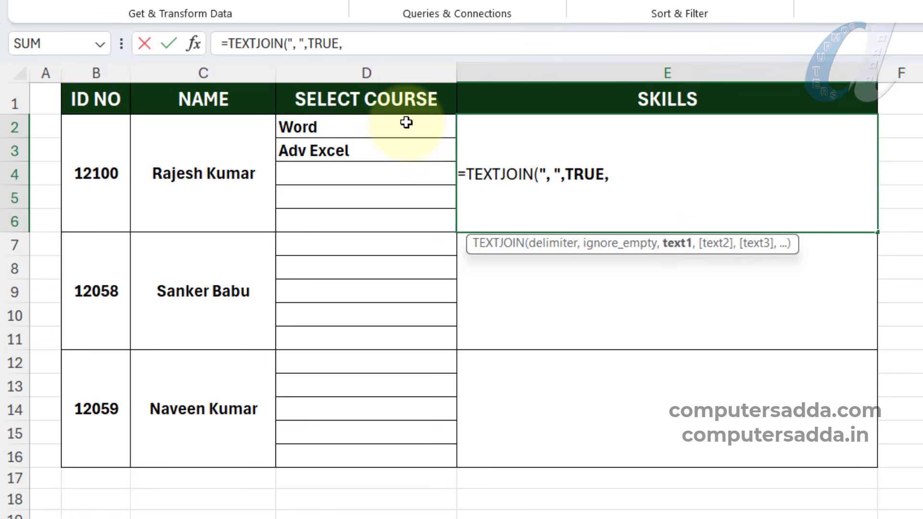
drag(406, 125, 393, 221)
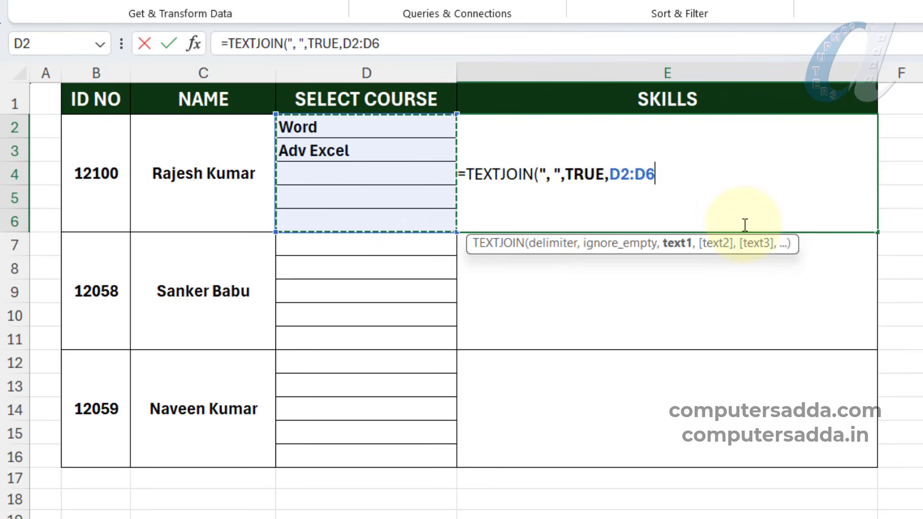
text())
key(Return)
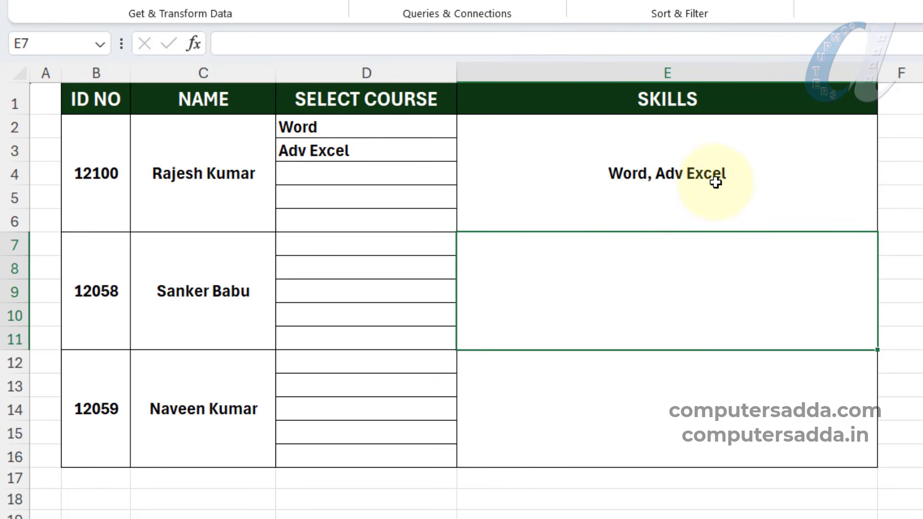
Fill the TEXTJOIN formula from E2 down through the SKILLS cells to row 16 and check the copy in E7.
click(831, 172)
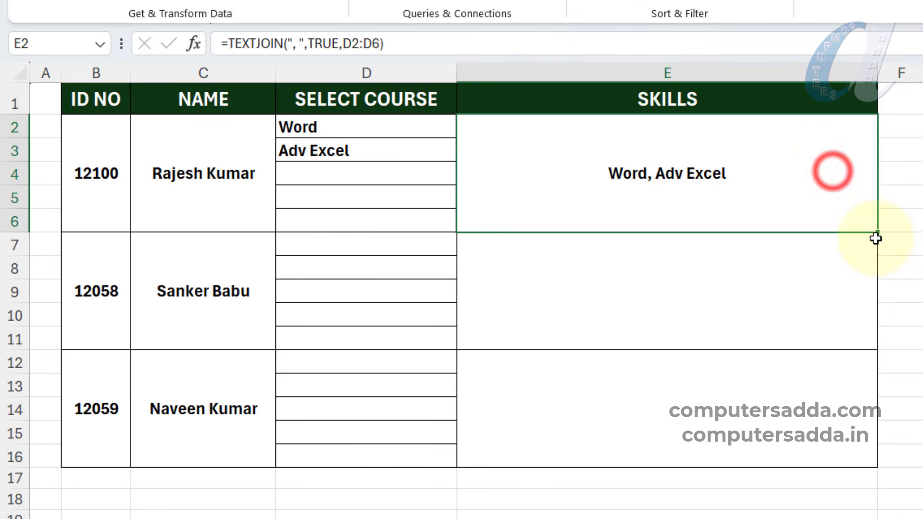
drag(877, 232, 842, 425)
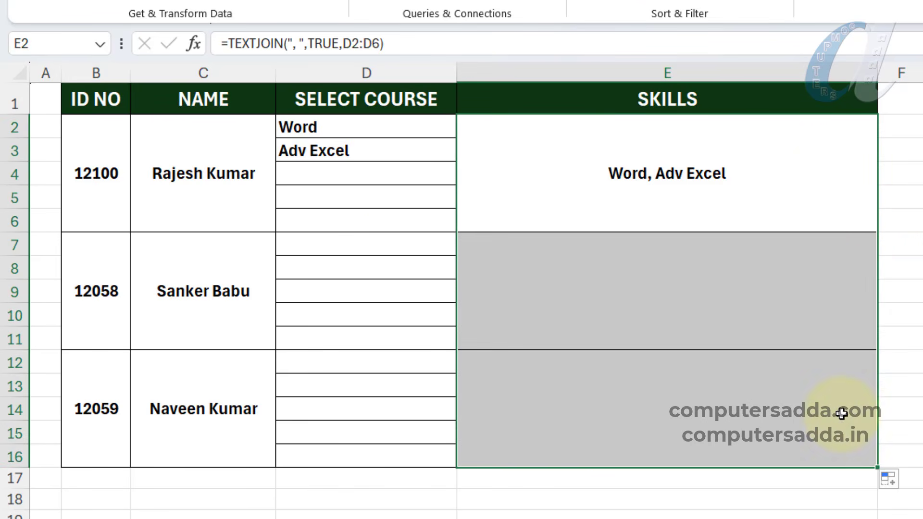
drag(390, 247, 375, 319)
click(684, 305)
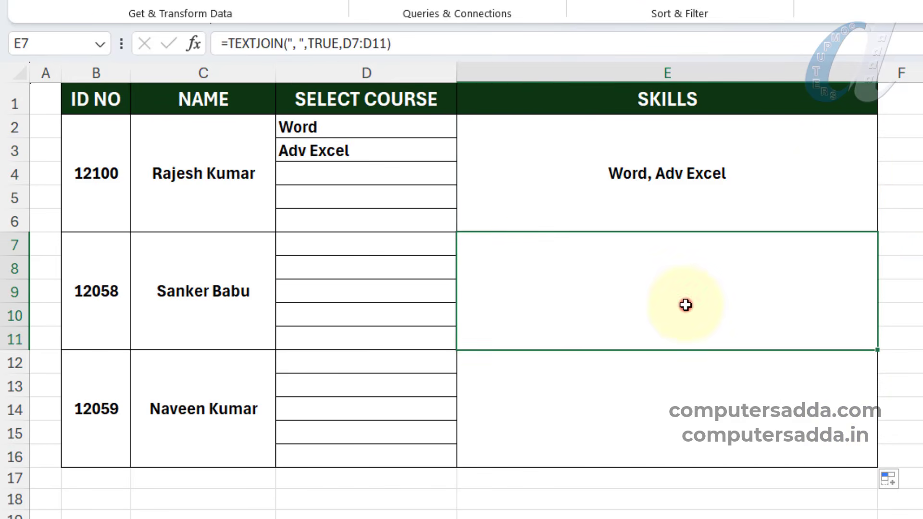
For ID 12058, choose Tally in D7, SQL in D8 and Photoshop in D9 from the course drop-down lists.
click(388, 245)
click(466, 246)
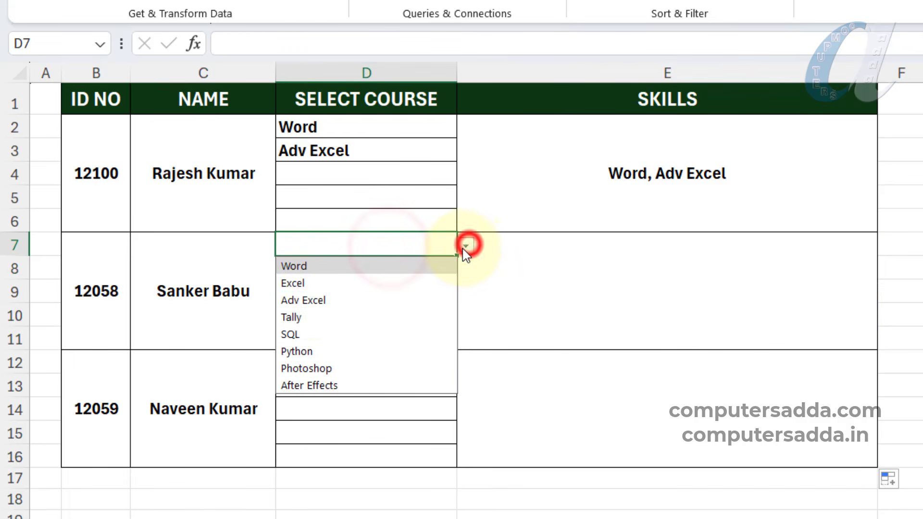
click(303, 316)
click(418, 268)
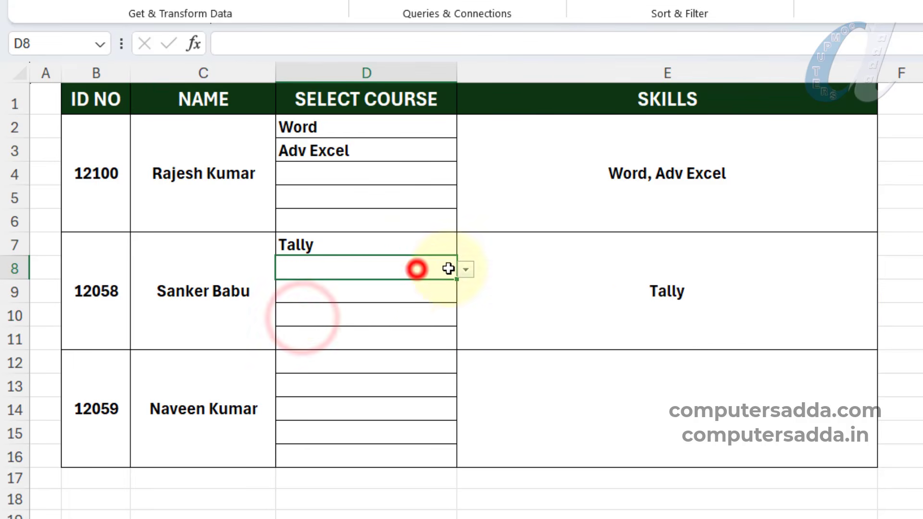
click(465, 269)
click(294, 358)
click(447, 292)
click(465, 293)
click(294, 414)
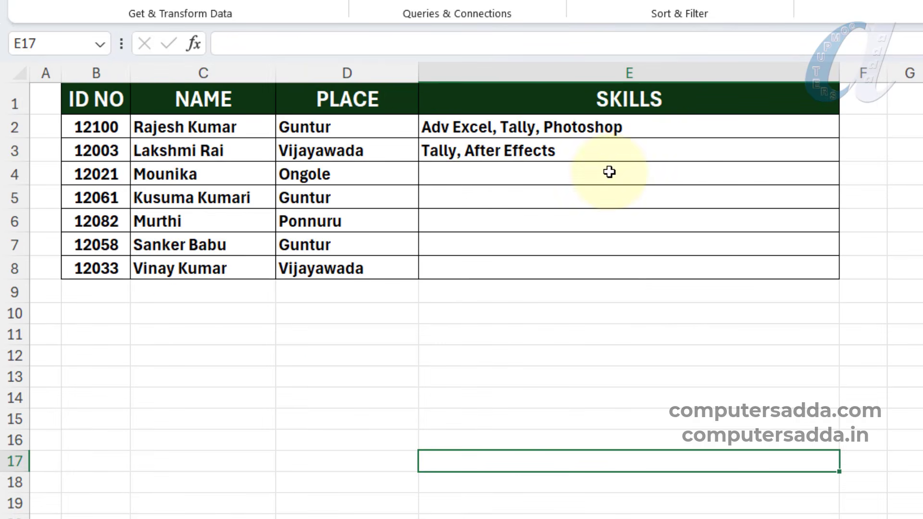
drag(644, 132, 624, 249)
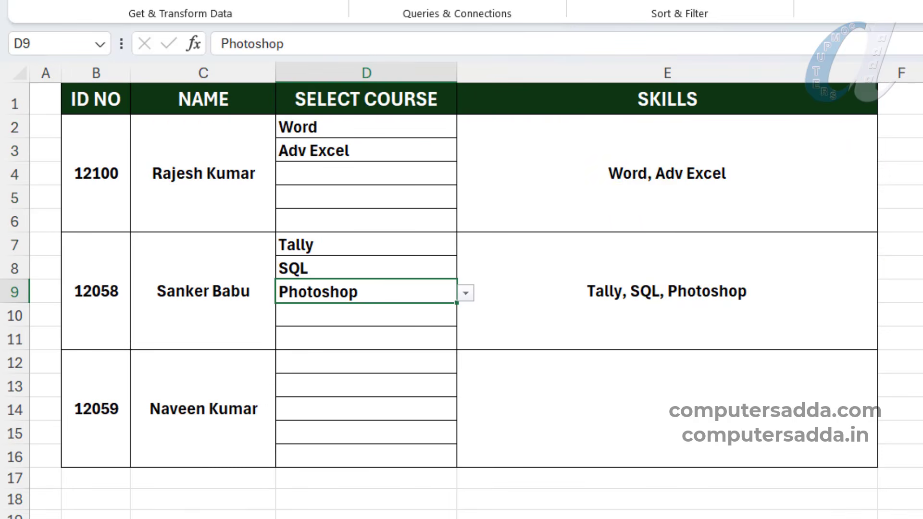
drag(534, 181, 541, 431)
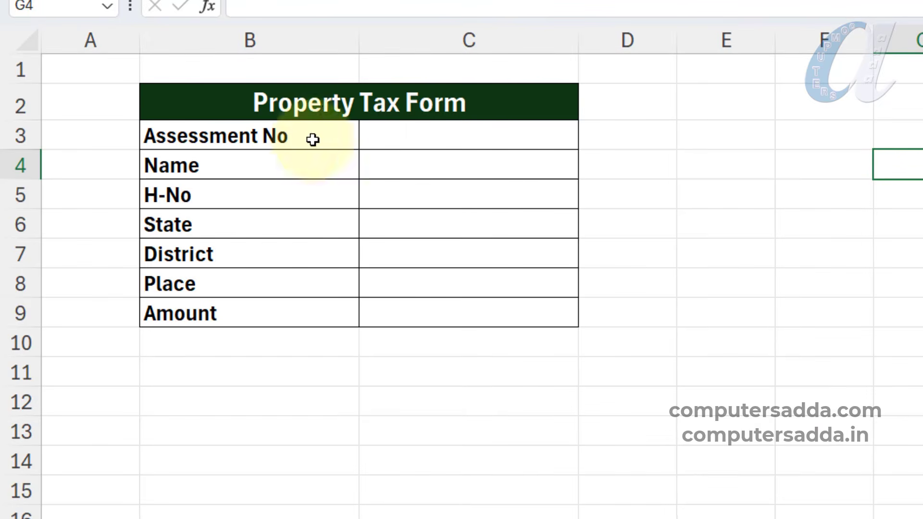
In the Property Tax Form, enter the assessment number in C3, the owner's name in C4 and the house number in C5.
click(404, 137)
text(898557)
key(Return)
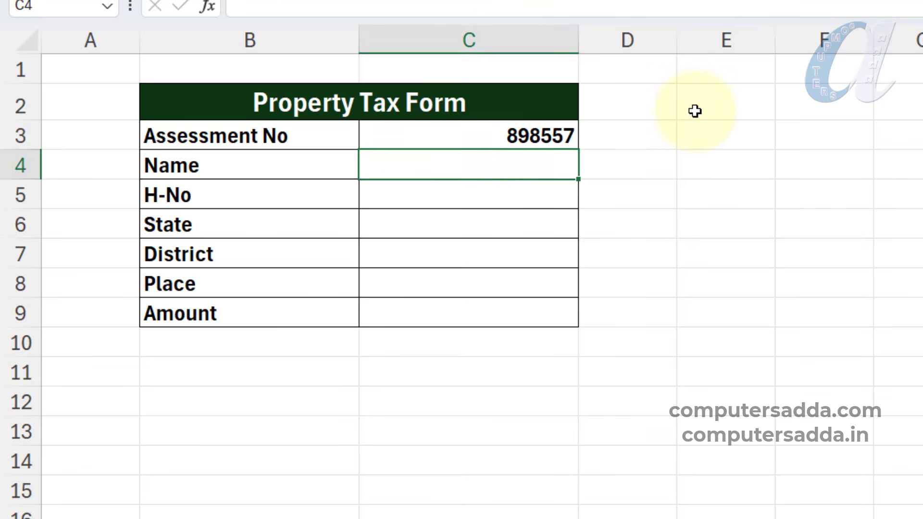
text(PRASAD)
key(Return)
text(4-555-96)
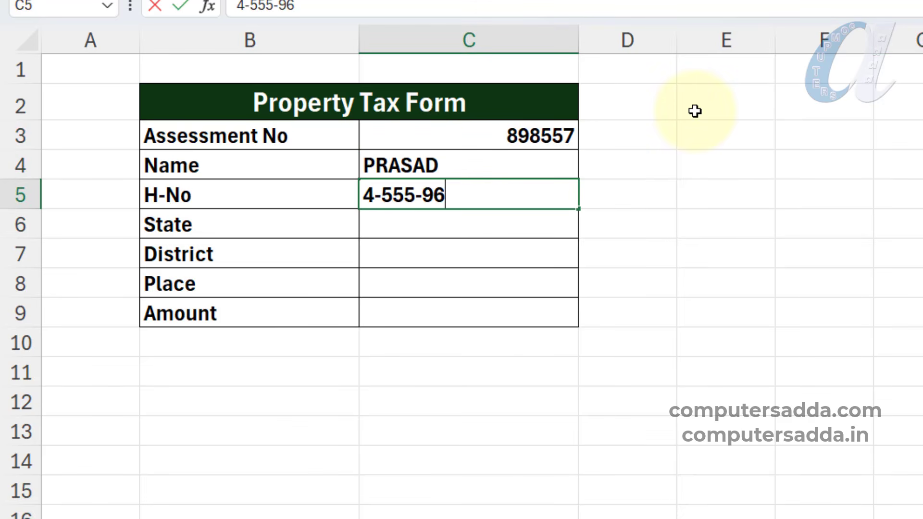
key(Return)
Fill in the form's location with AP as State, PRAKASAM as District and ONGOLE as Place.
text(A)
key(Return)
text(PRAS)
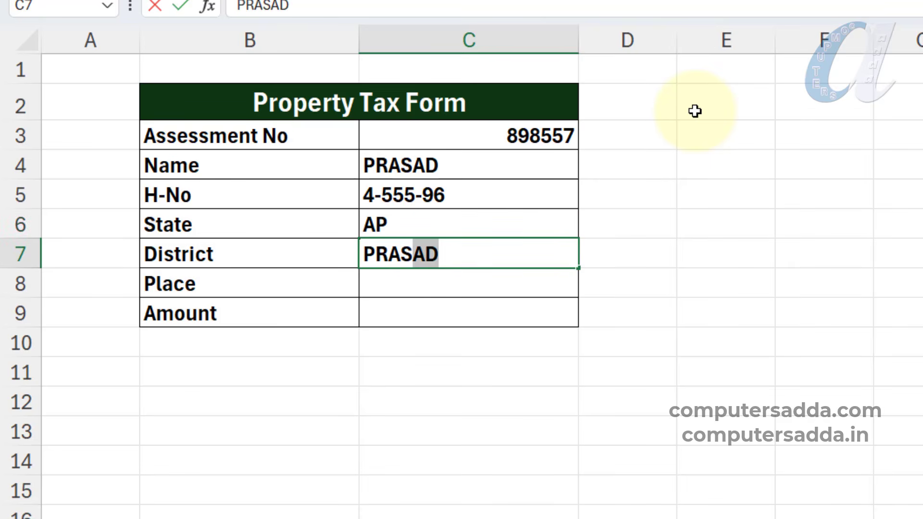
text(KA)
key(BackSpace)
key(BackSpace)
key(BackSpace)
text(KASAM)
key(Return)
text(ONGOL)
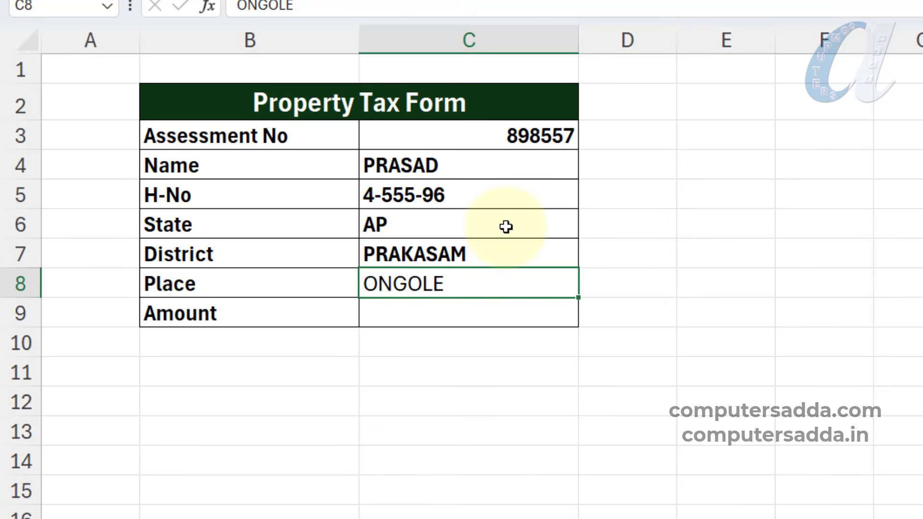
text(E)
drag(506, 226, 495, 284)
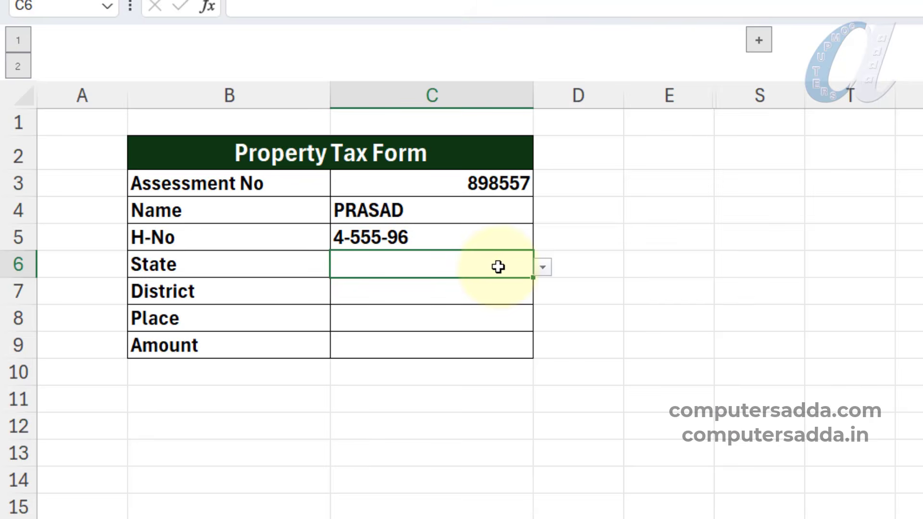
In the form version with drop-down lists, choose AP as State, Guntur as District and Tenali as Place.
click(478, 291)
click(460, 320)
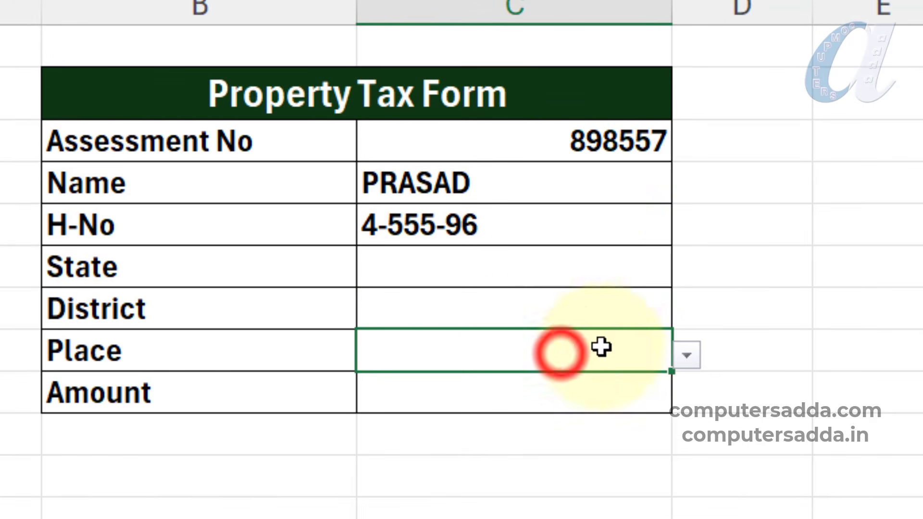
click(627, 266)
click(686, 269)
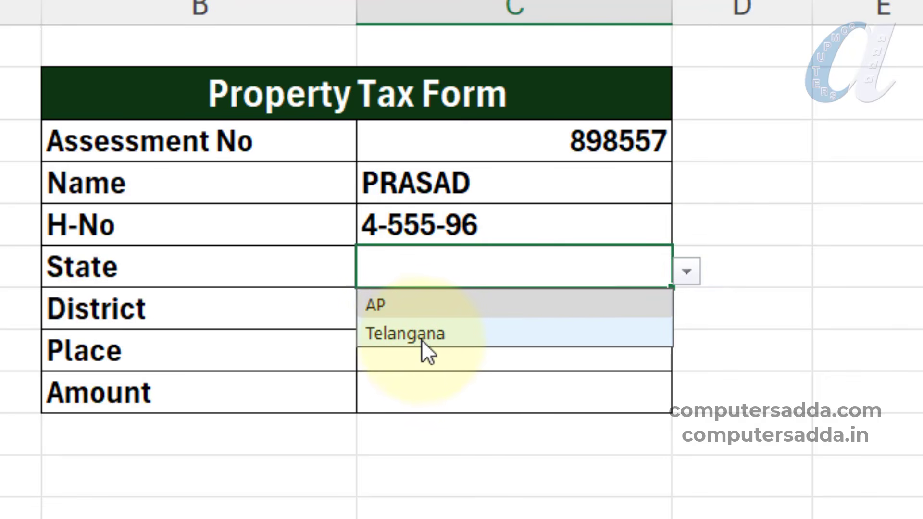
click(421, 309)
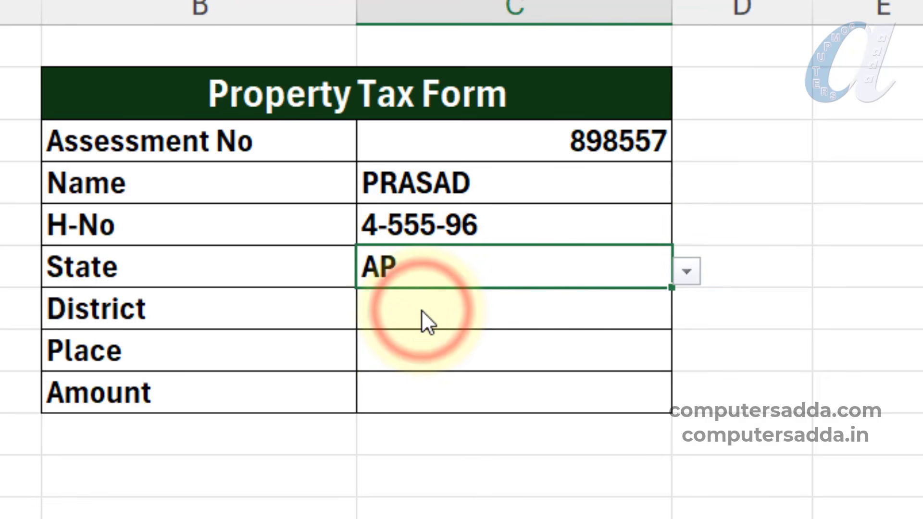
click(421, 309)
click(688, 312)
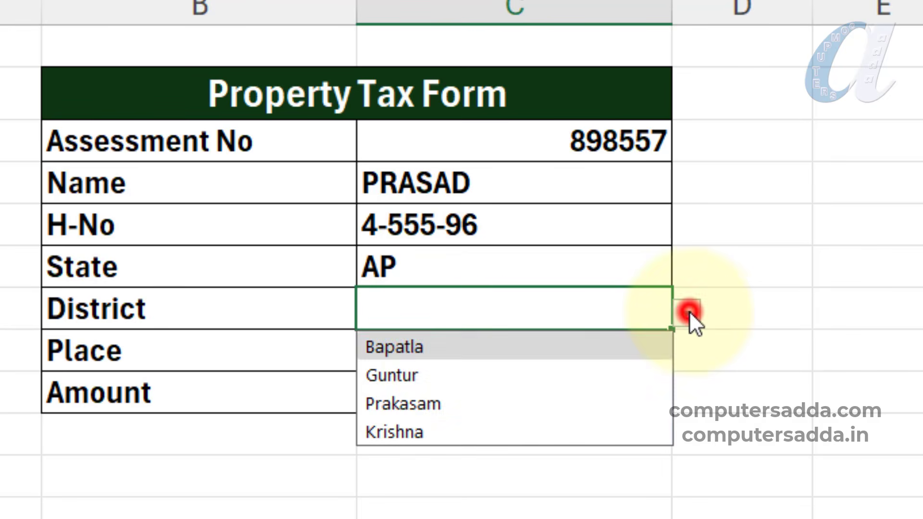
click(402, 376)
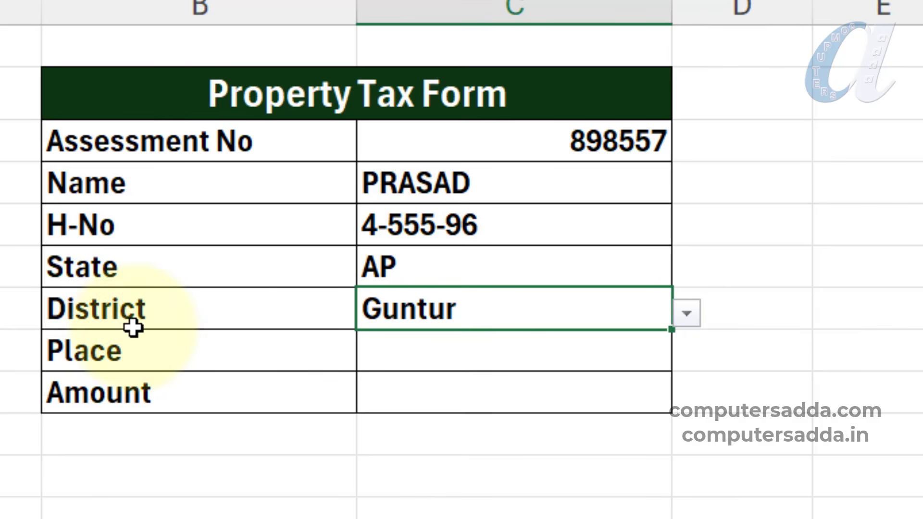
click(463, 351)
click(687, 356)
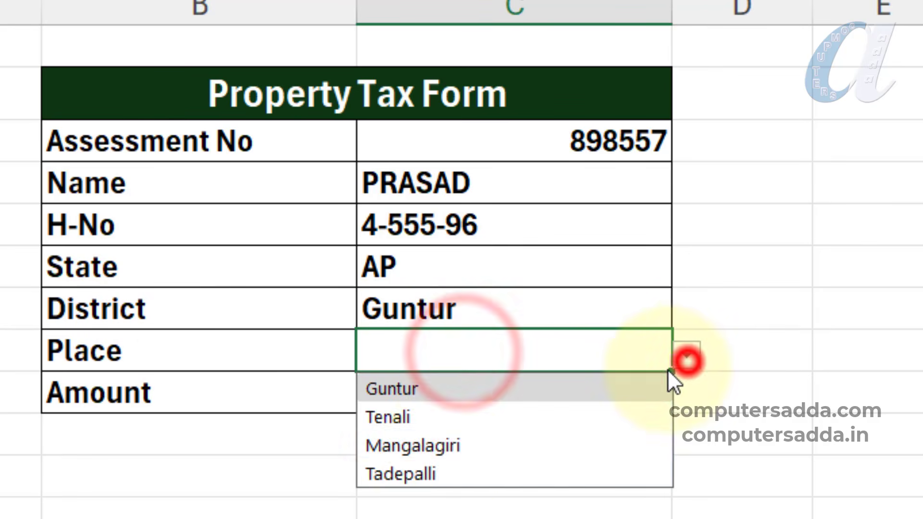
click(423, 417)
Change the form's drop-down selections to Telangana as State, Kamareddy as District and Banswada as Place.
click(550, 262)
click(685, 273)
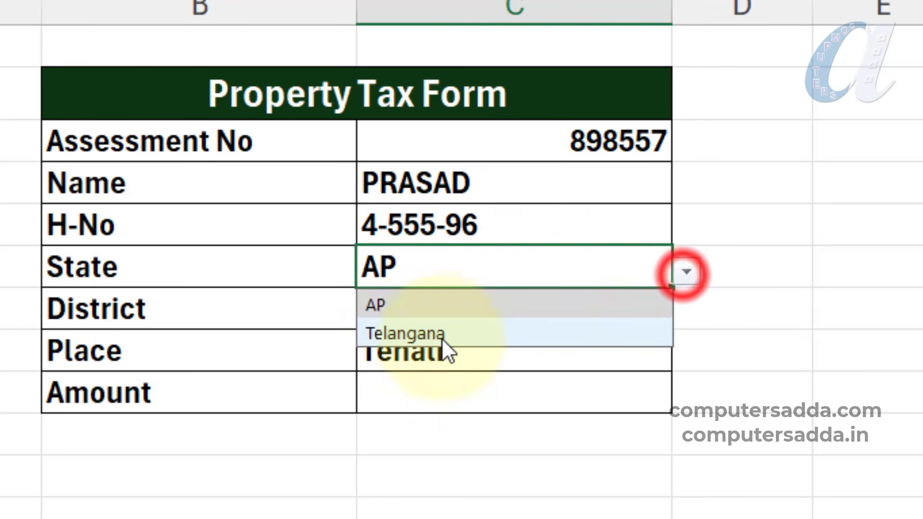
click(423, 331)
click(427, 320)
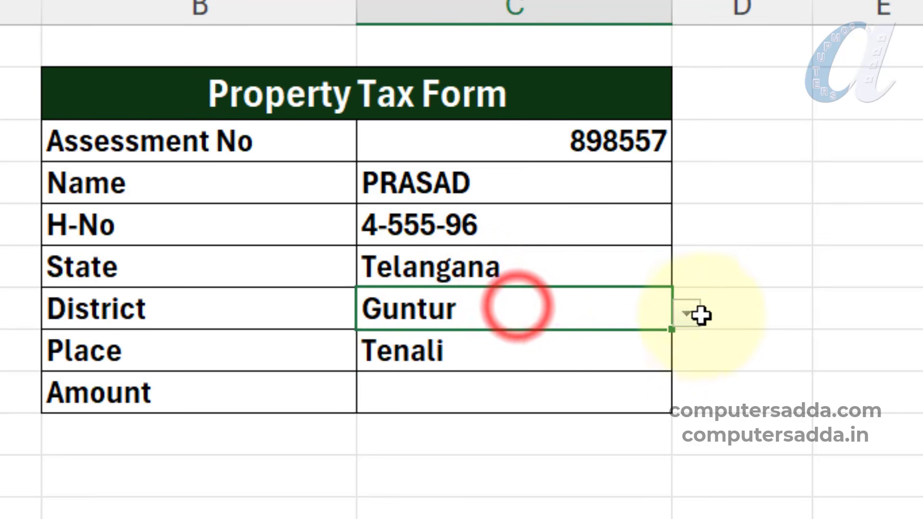
click(686, 314)
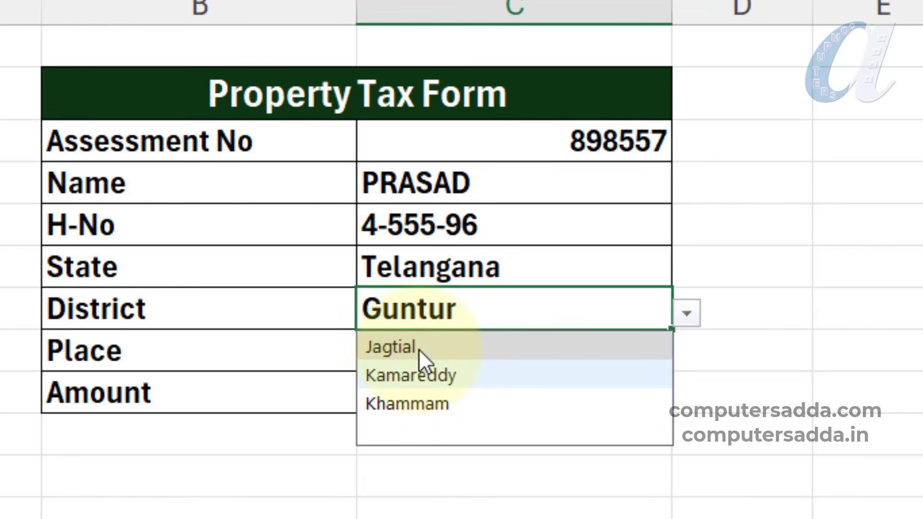
click(422, 382)
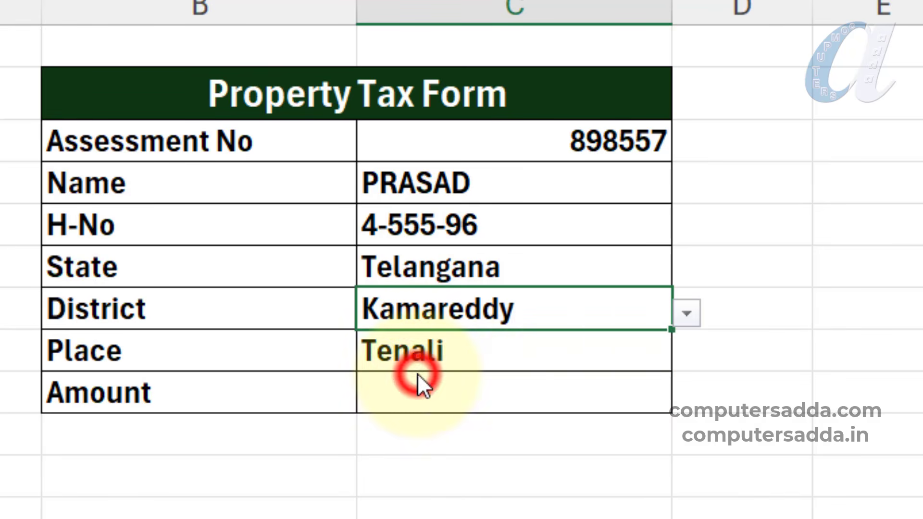
click(533, 359)
click(686, 354)
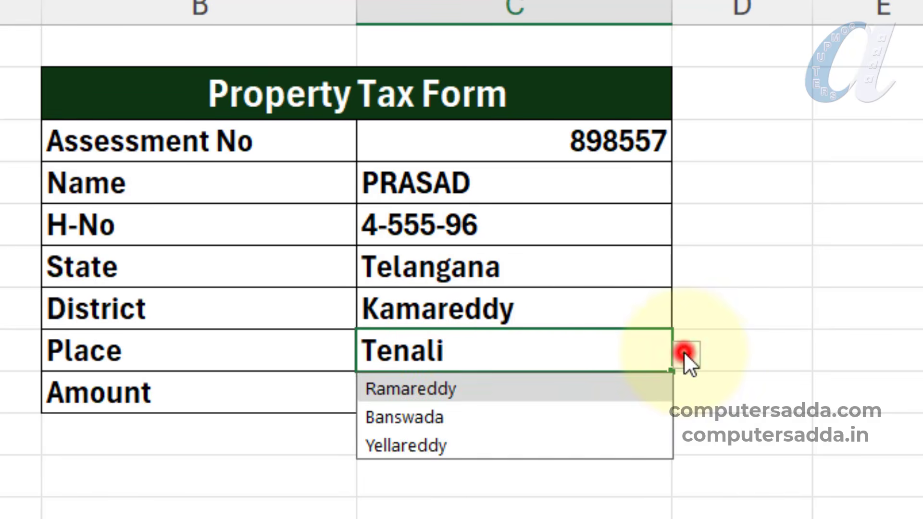
click(405, 417)
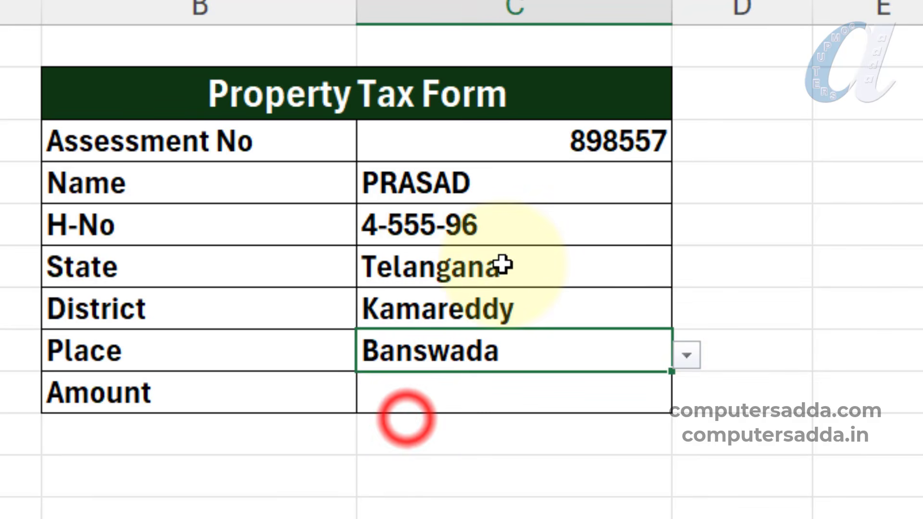
Examine how the Place, District and State drop-down choices in the completed Property Tax Form depend on one another.
click(550, 269)
click(498, 310)
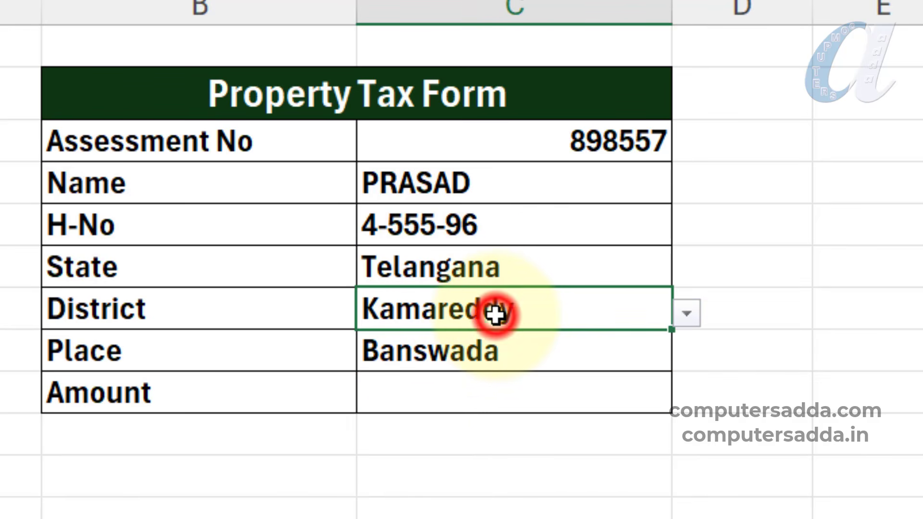
click(570, 358)
click(687, 355)
click(688, 355)
click(688, 356)
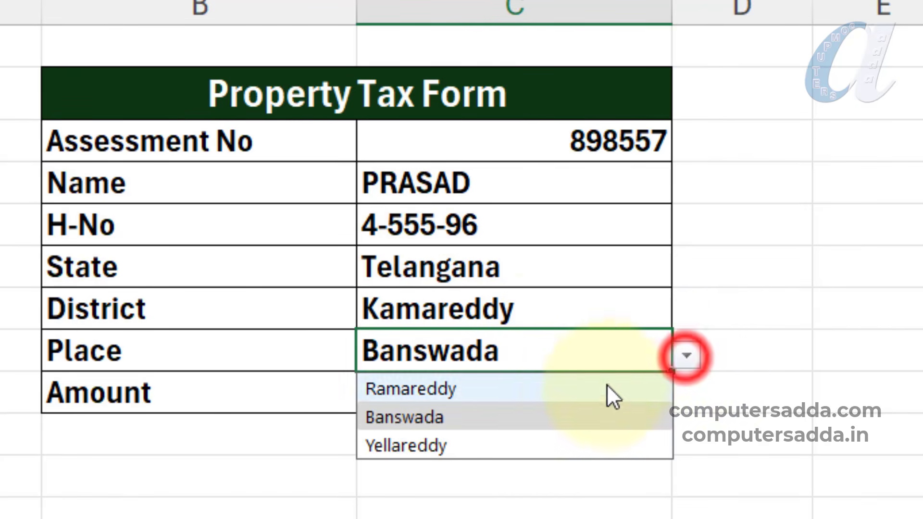
click(610, 310)
click(686, 313)
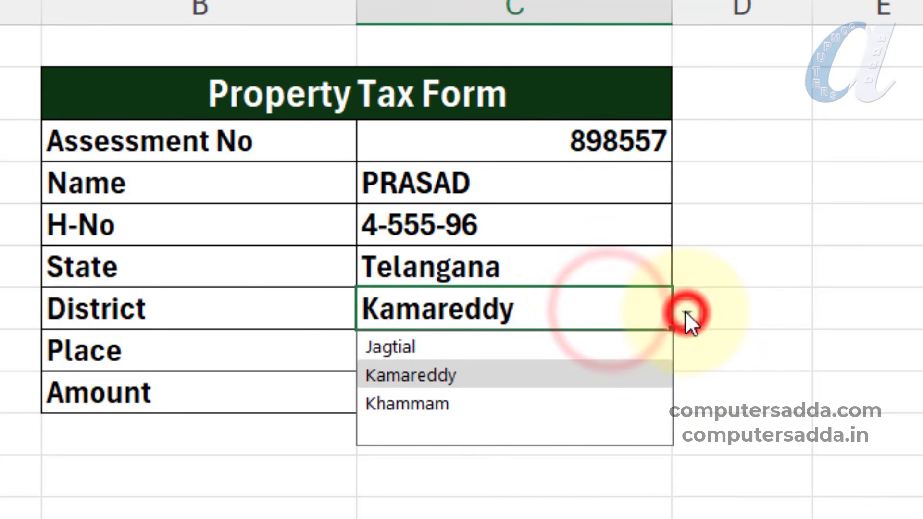
click(660, 269)
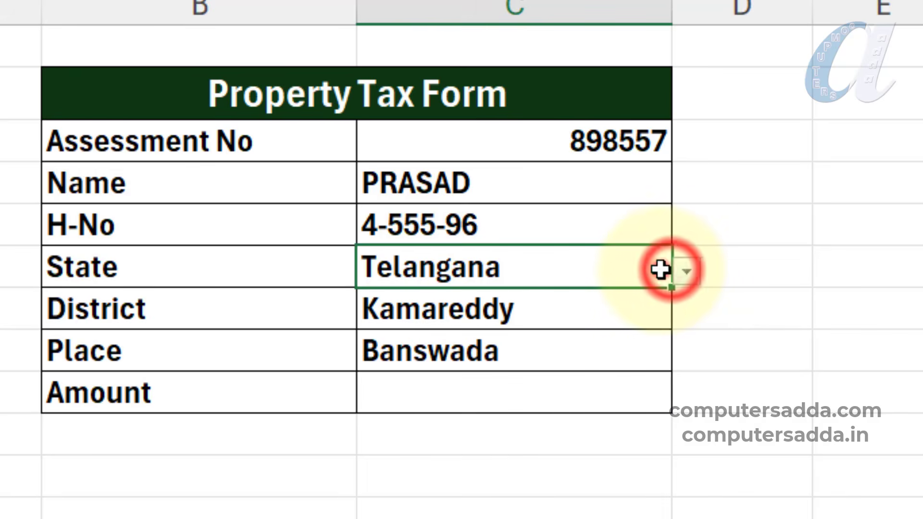
click(686, 271)
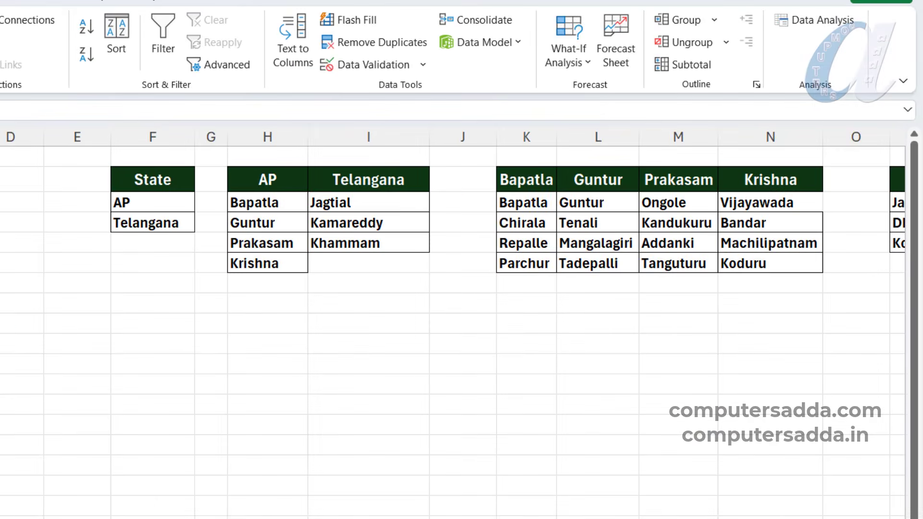
Examine the source tables on Sheet5 (3) for the states, the districts of each state and the places of each district.
scroll(76, 203, right, 6)
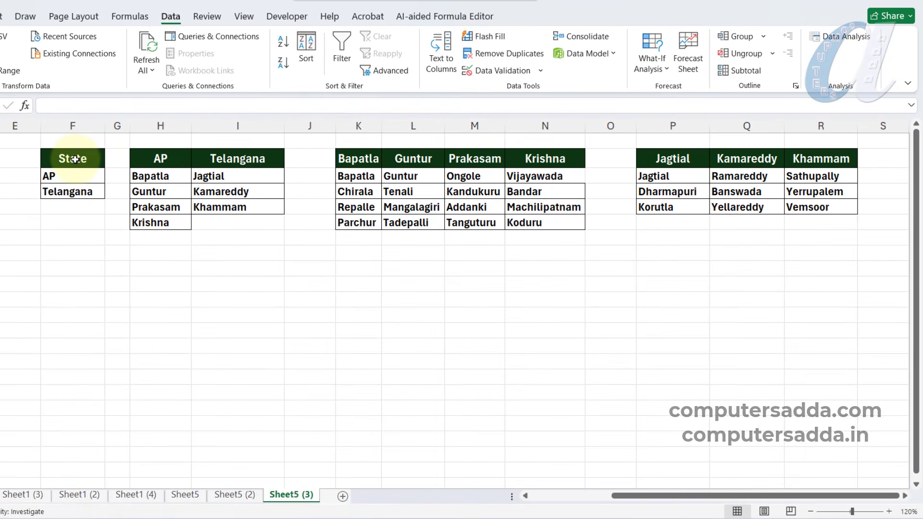
drag(76, 158, 71, 193)
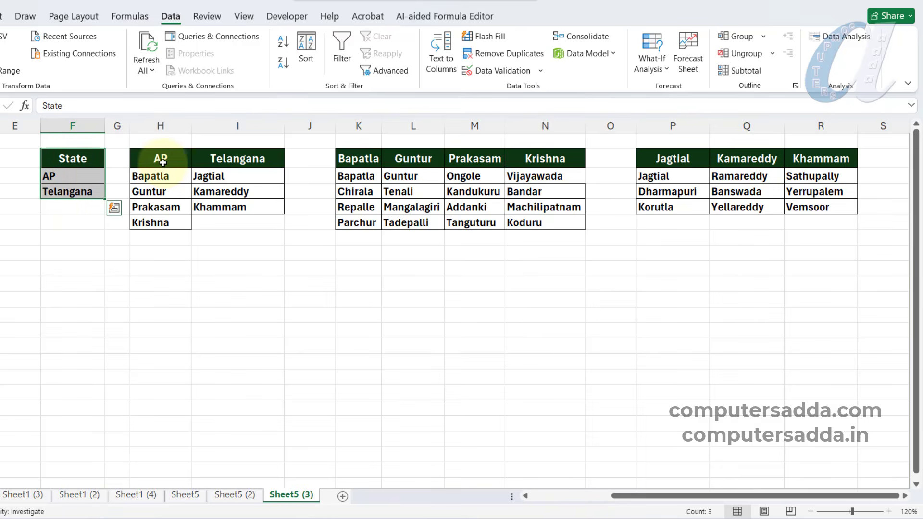
drag(161, 163, 237, 219)
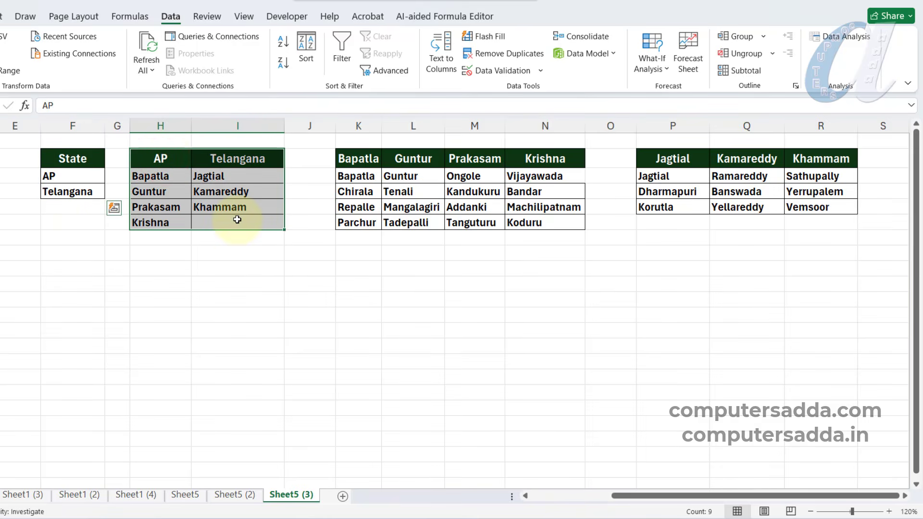
drag(358, 159, 839, 218)
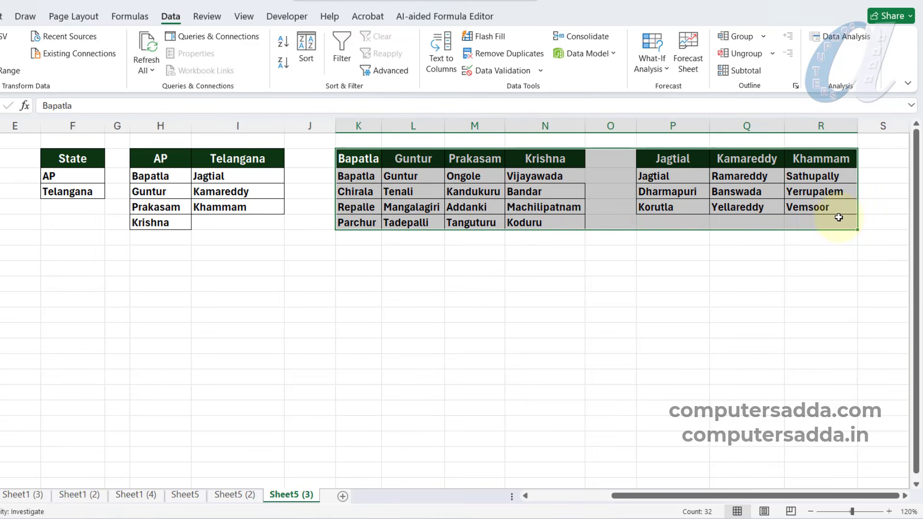
click(651, 321)
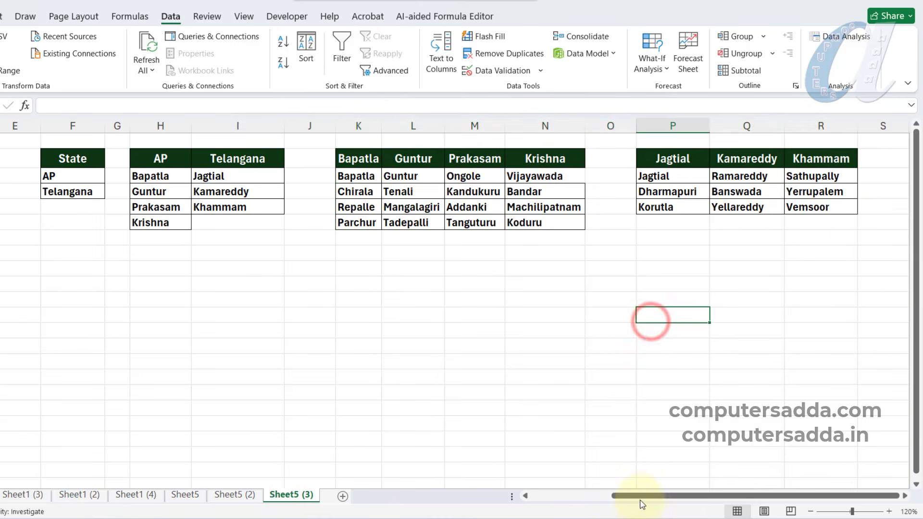
drag(70, 159, 832, 214)
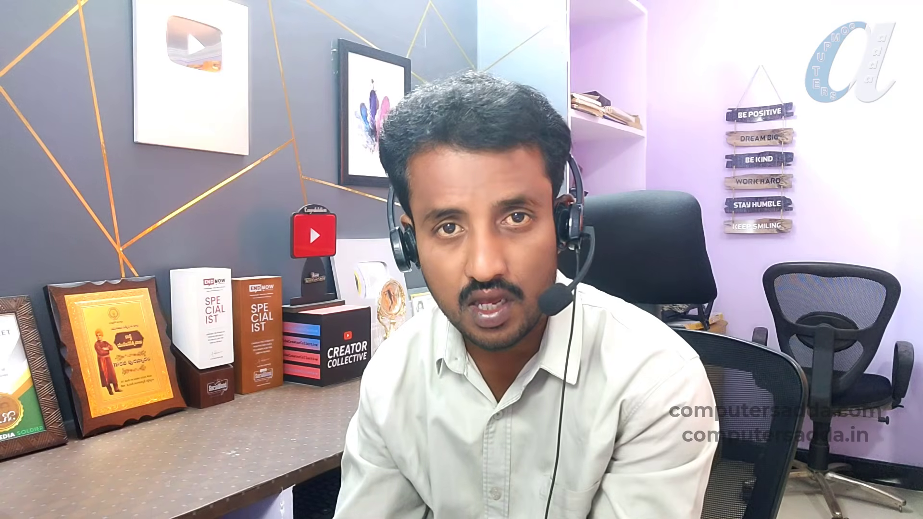
click(66, 321)
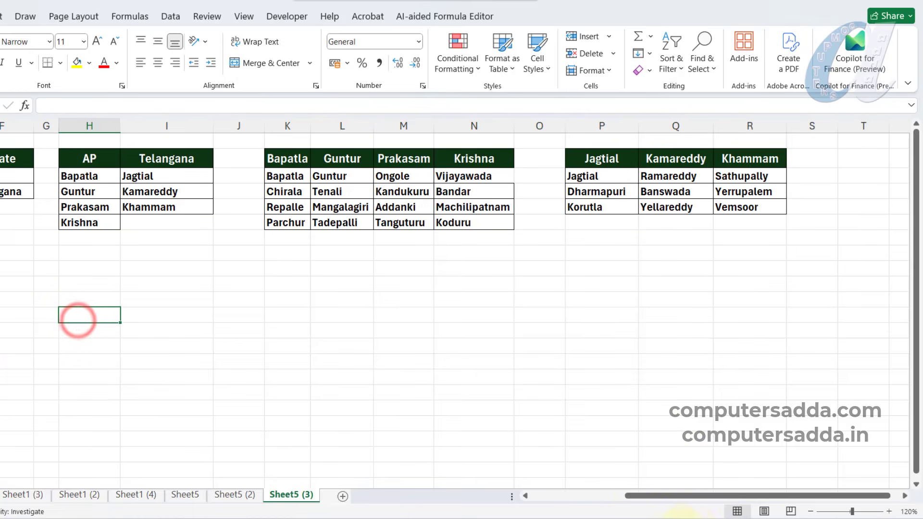
drag(639, 495, 546, 495)
drag(346, 175, 345, 192)
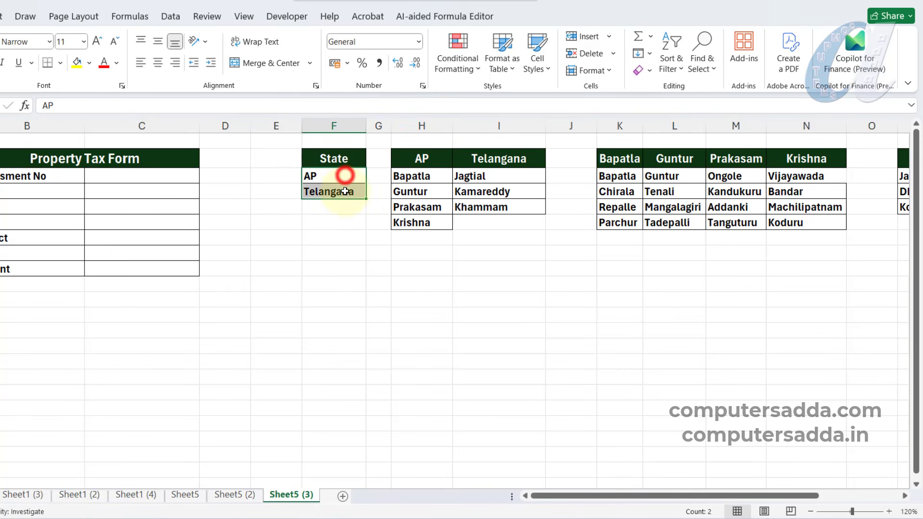
click(131, 17)
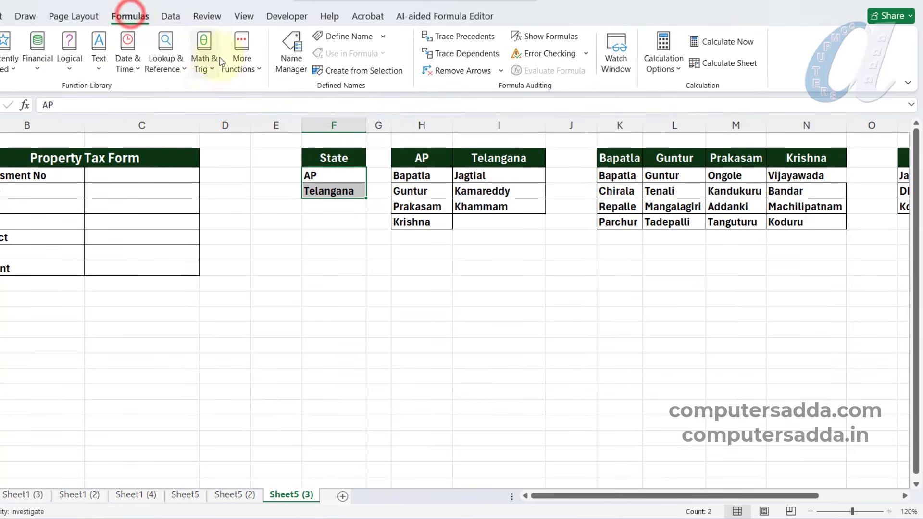
click(346, 38)
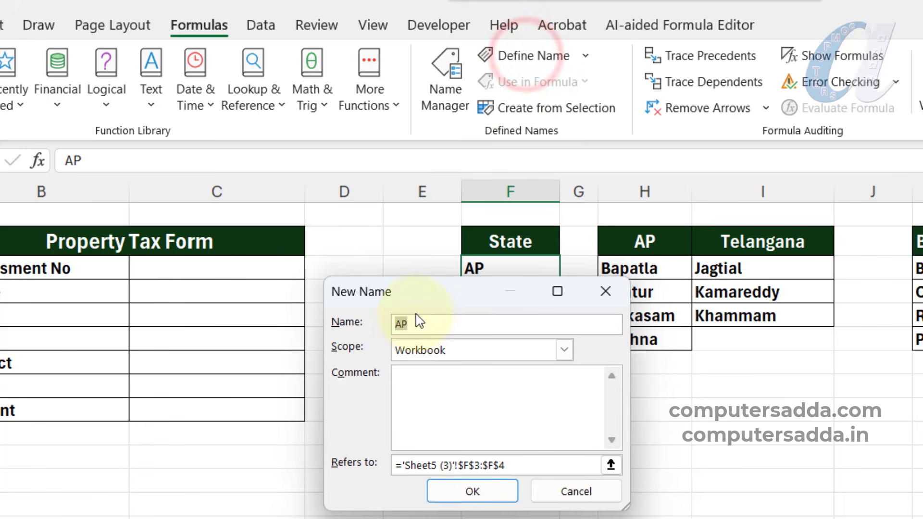
key(Return)
scroll(397, 262, right, 2)
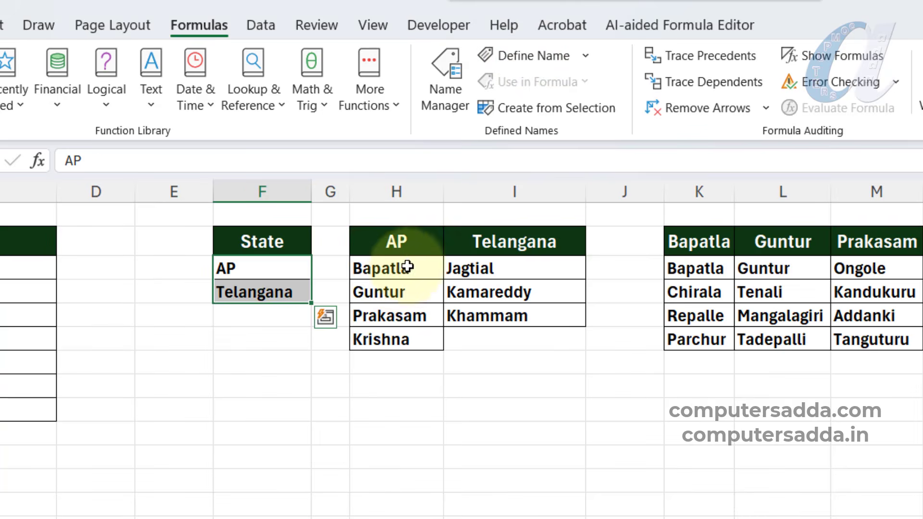
drag(407, 266, 402, 340)
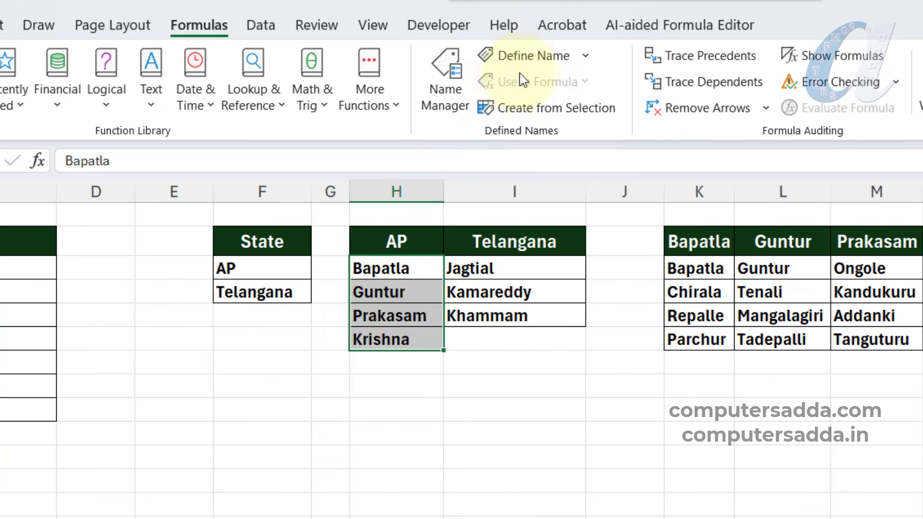
drag(478, 267, 500, 313)
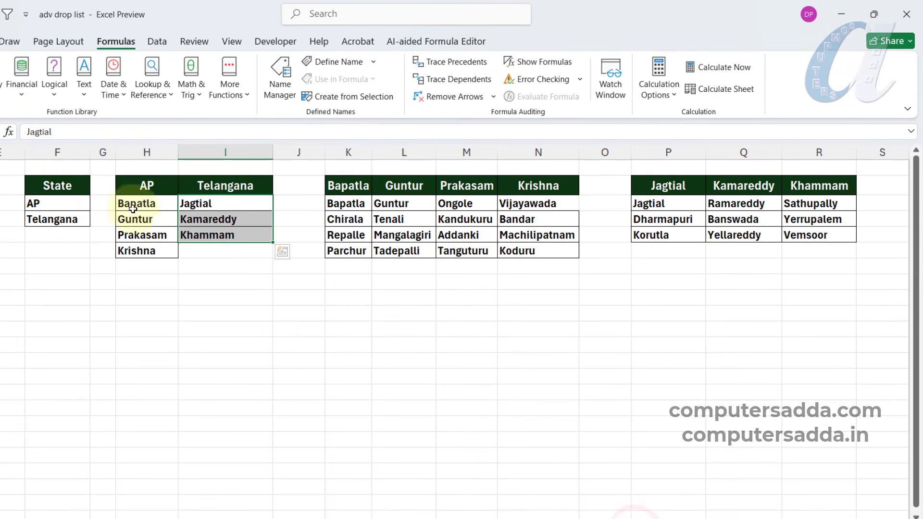
Create named ranges from the top-row headings of F2:F4, H2:I6, K2:N6 and P2:R5, replacing existing definitions, and review them in the Name Manager.
drag(62, 185, 55, 217)
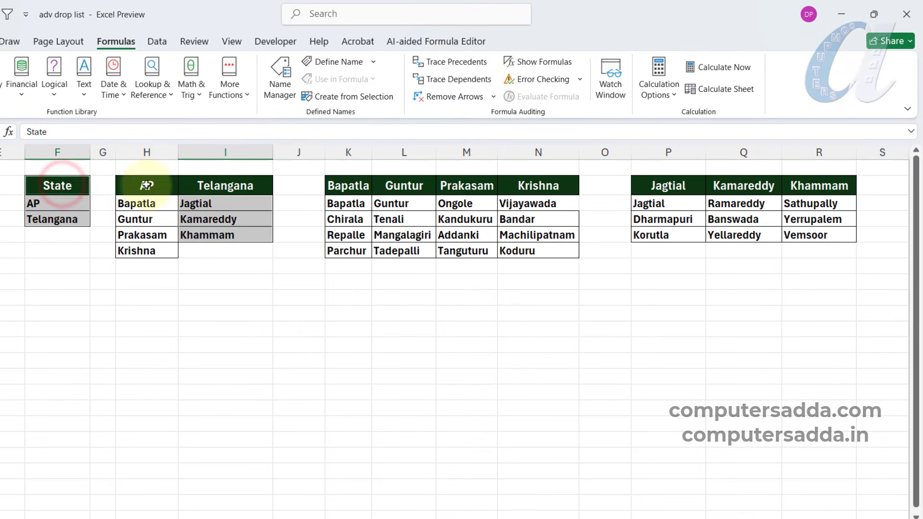
drag(146, 184, 204, 251)
drag(348, 186, 539, 250)
drag(668, 186, 819, 235)
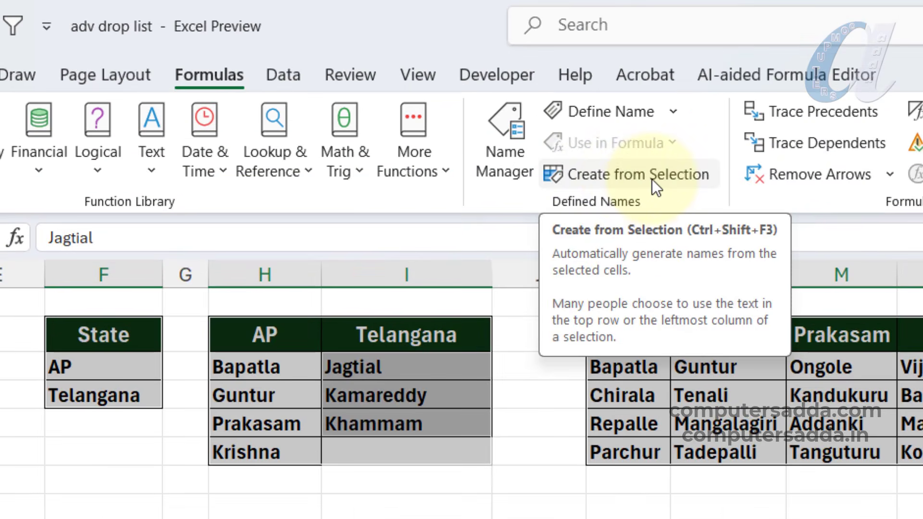
click(652, 179)
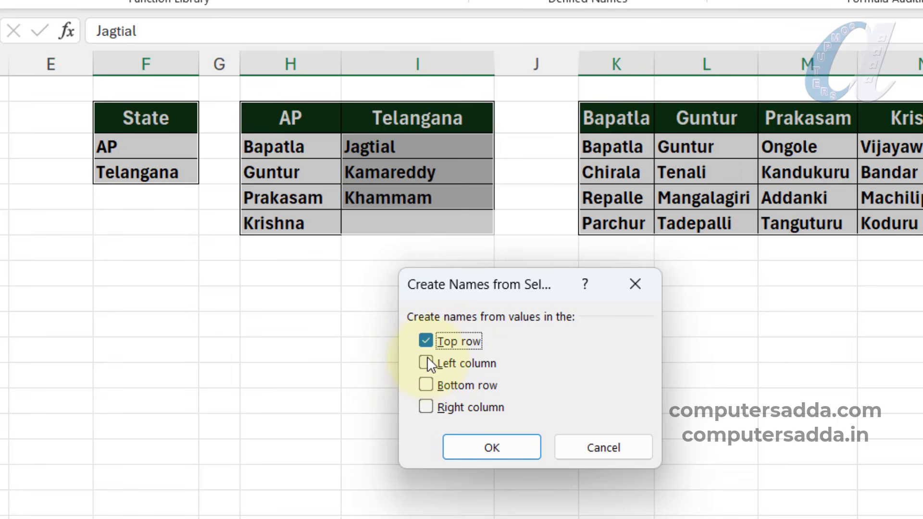
click(482, 447)
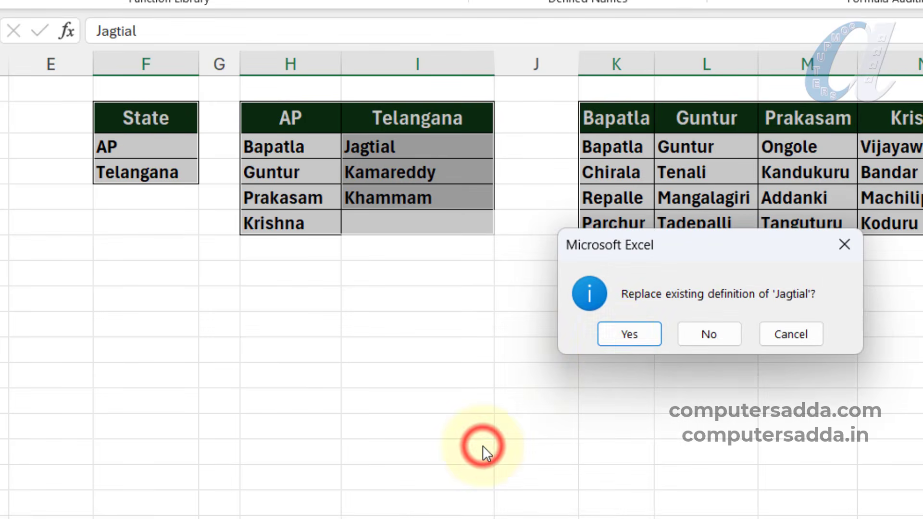
click(616, 337)
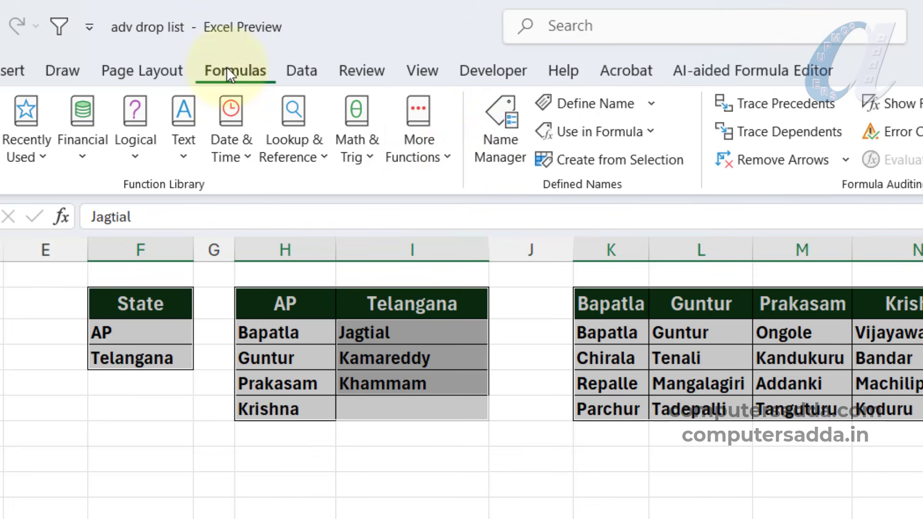
click(504, 107)
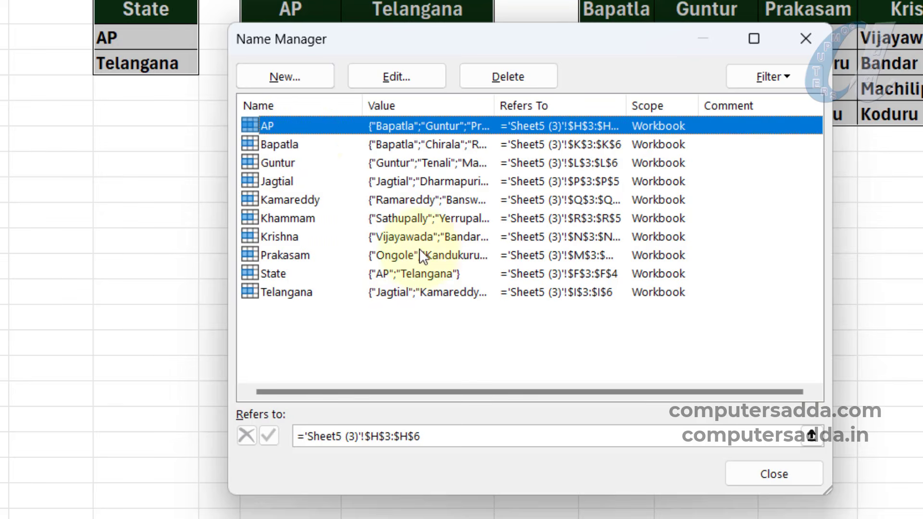
key(Escape)
click(240, 463)
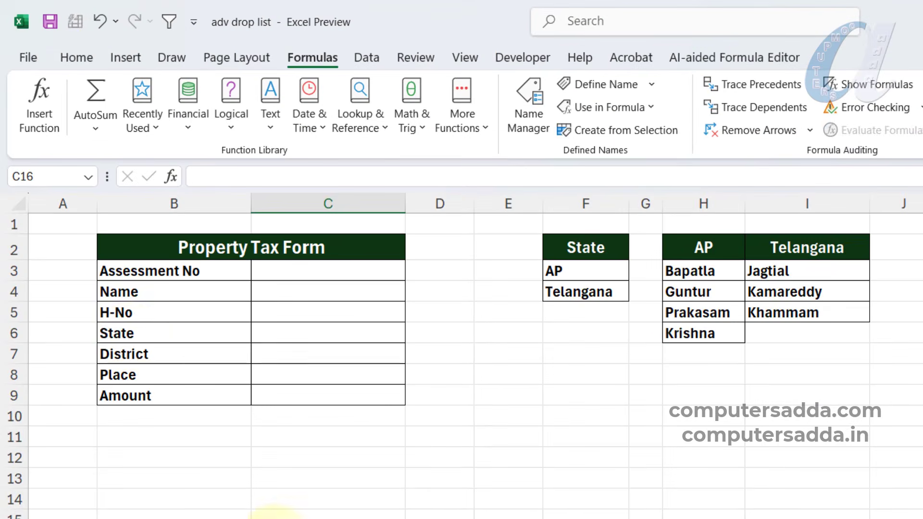
Start a data validation rule of type List for the State entry cell C6 in the Property Tax Form.
click(314, 333)
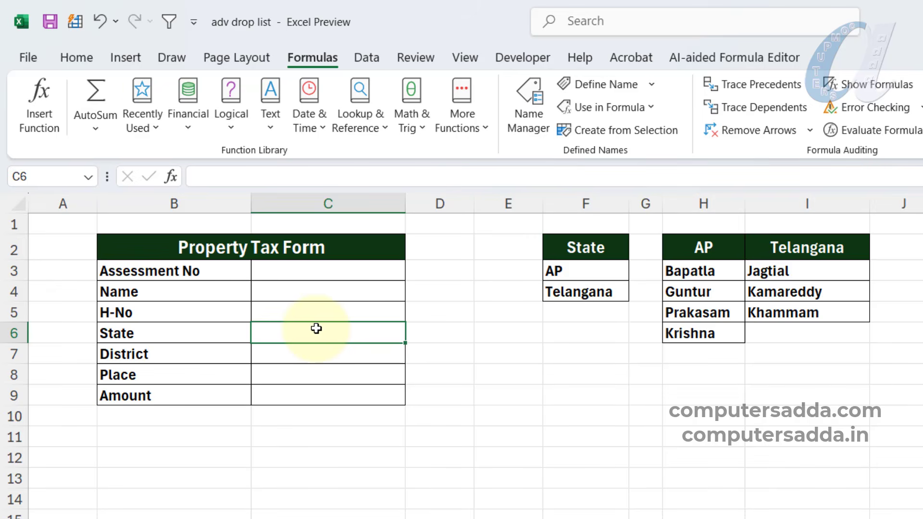
click(367, 57)
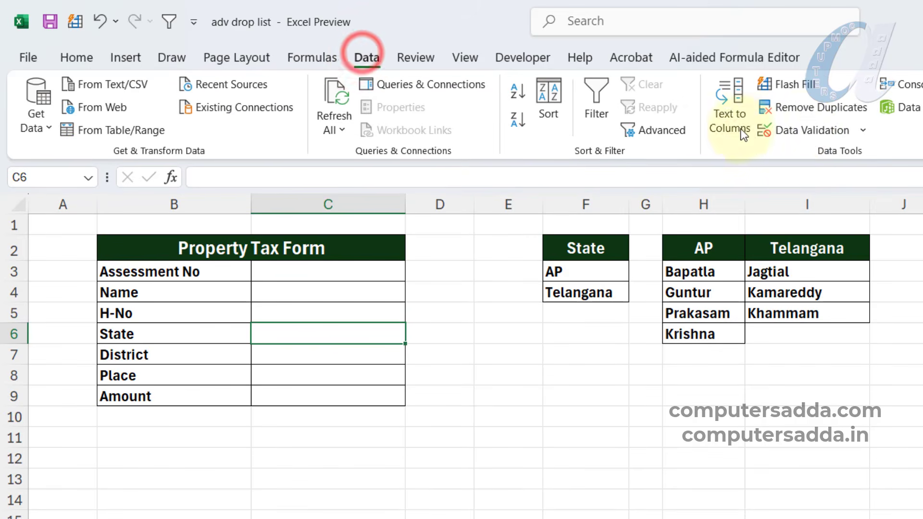
click(803, 126)
click(423, 410)
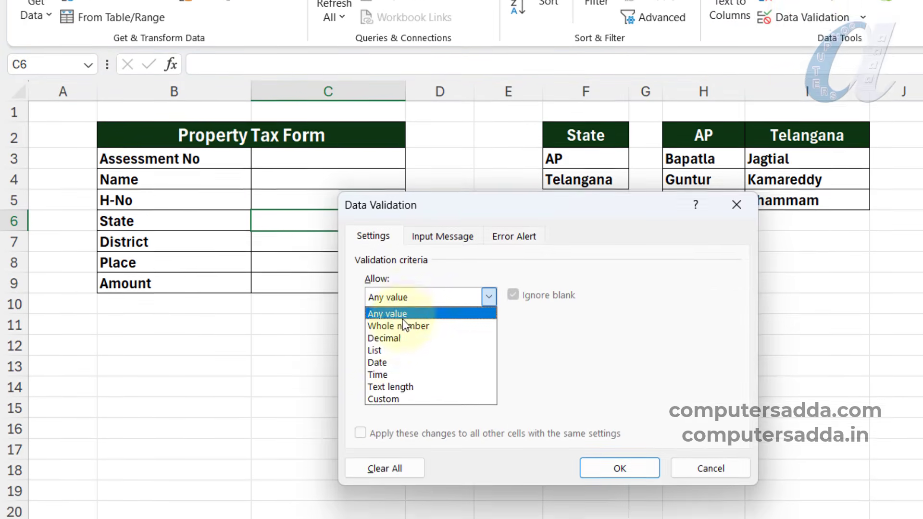
click(383, 352)
drag(438, 203, 523, 221)
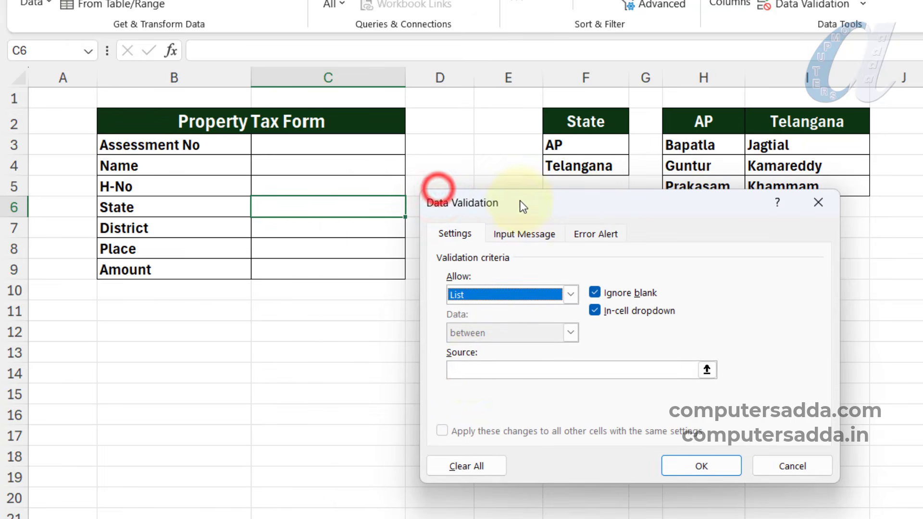
Use the named range State as the validation list source for C6, apply the rule and check the drop-down's choices.
click(469, 370)
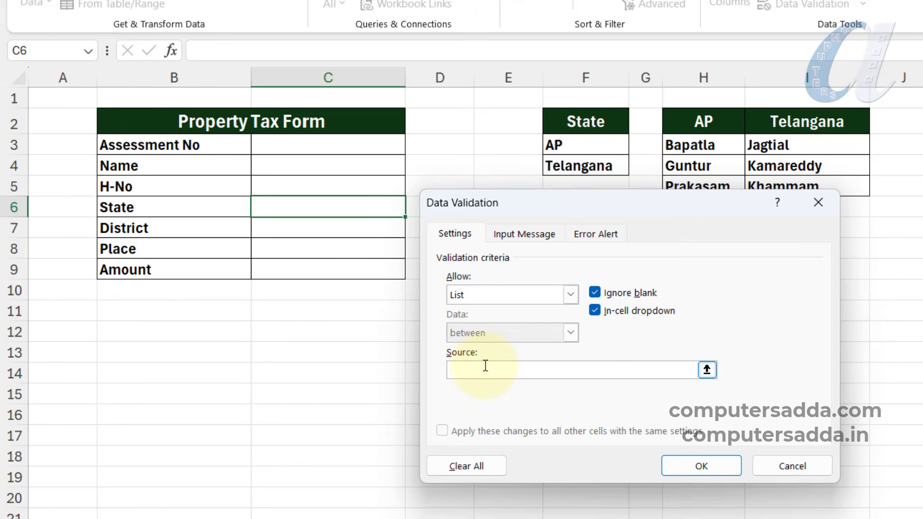
key(F3)
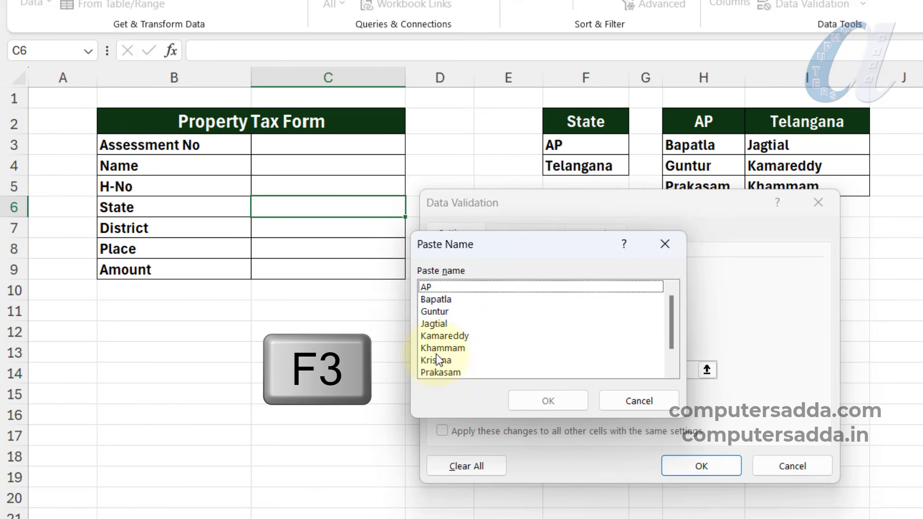
scroll(642, 339, down, 1)
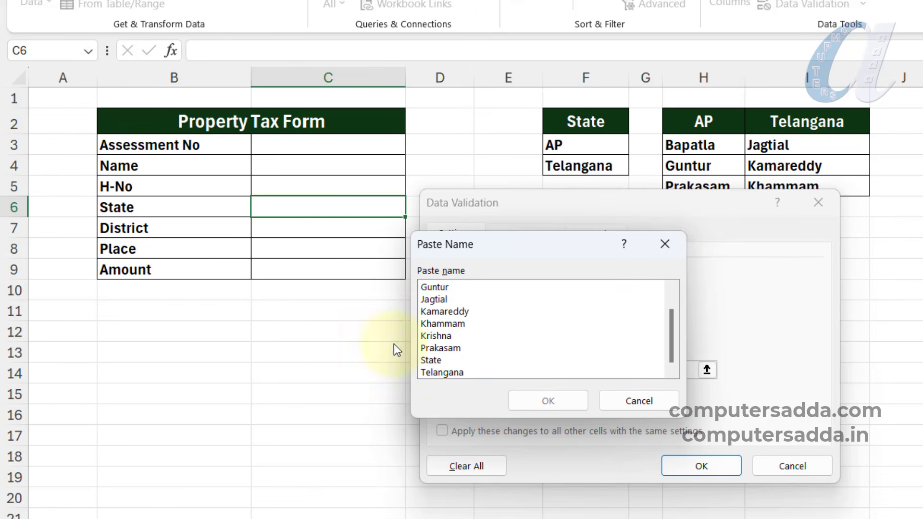
click(432, 361)
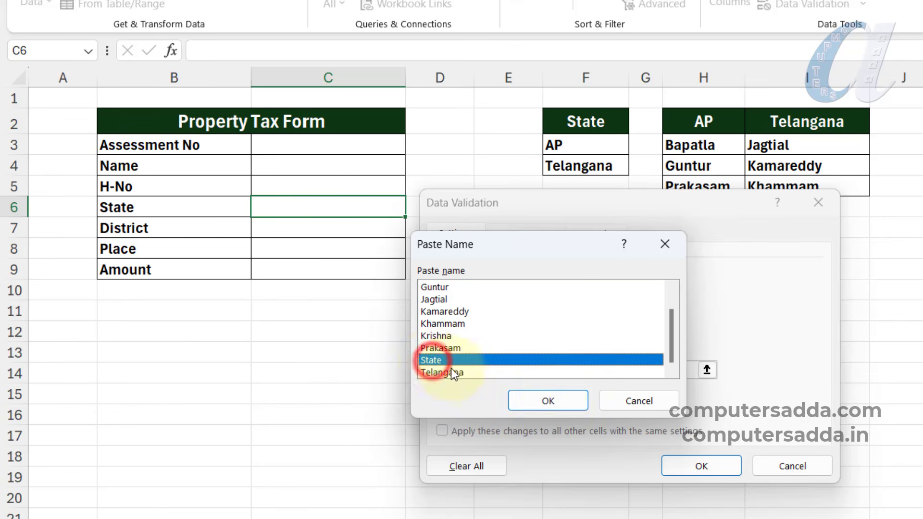
click(555, 403)
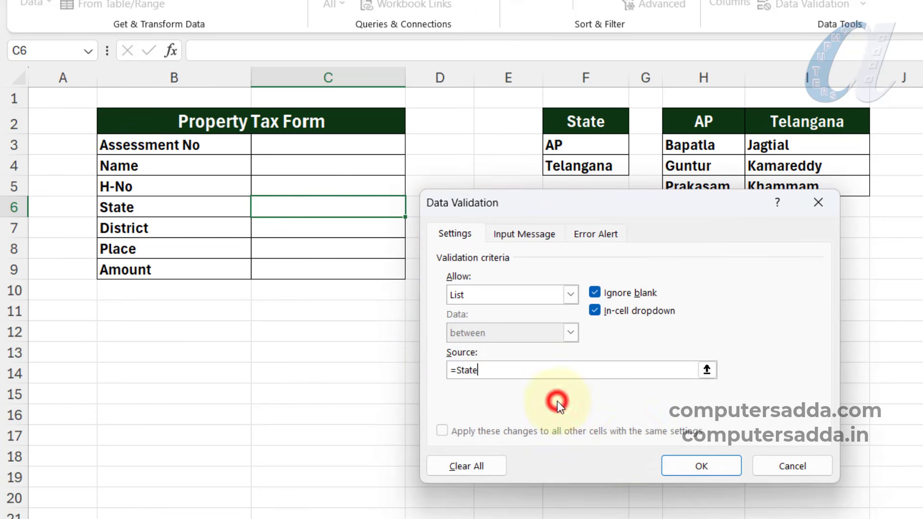
click(681, 466)
click(533, 268)
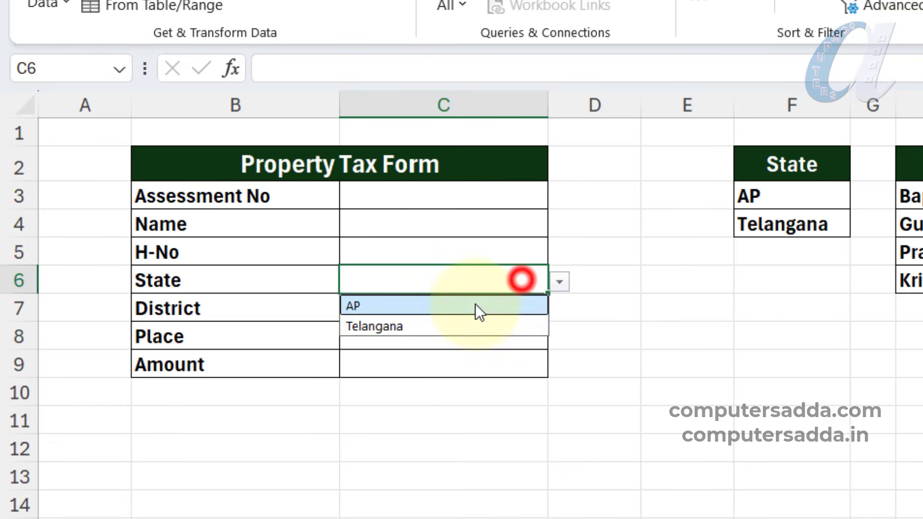
Try the State drop-down in C6 by choosing AP and switching the entry to Telangana.
click(378, 307)
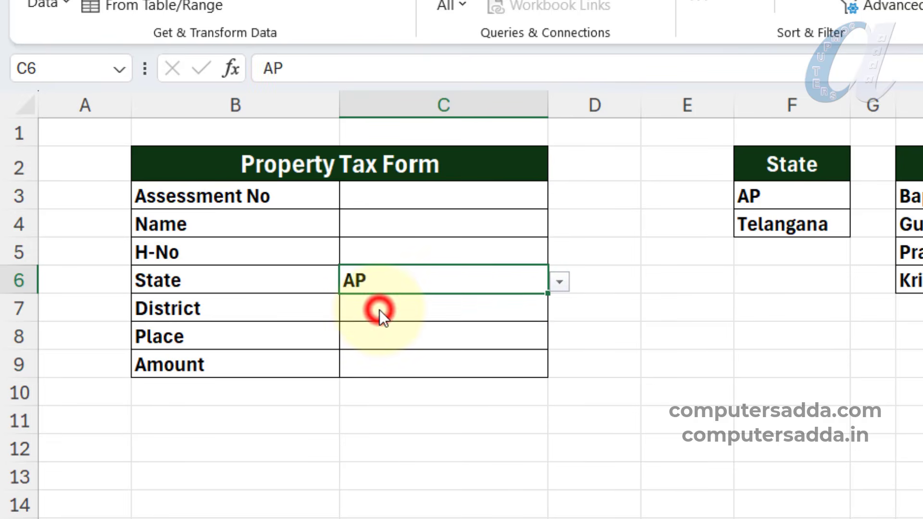
click(409, 305)
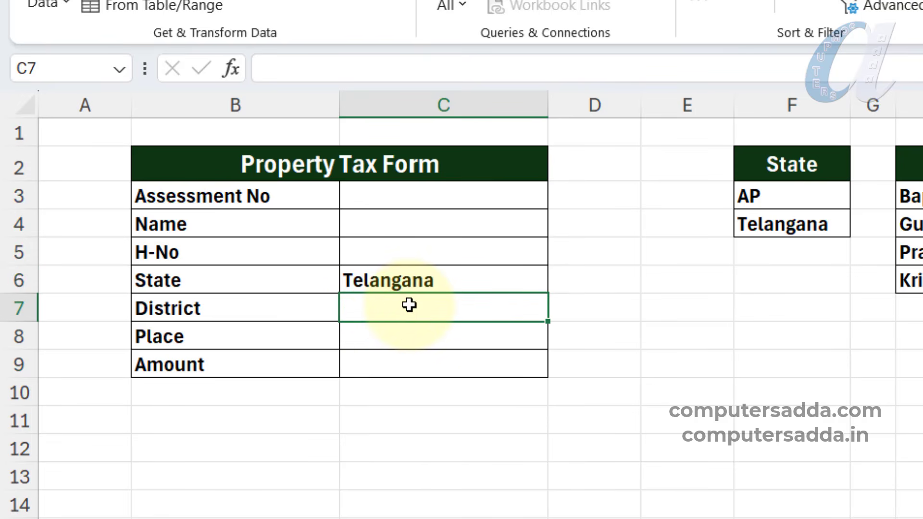
click(471, 284)
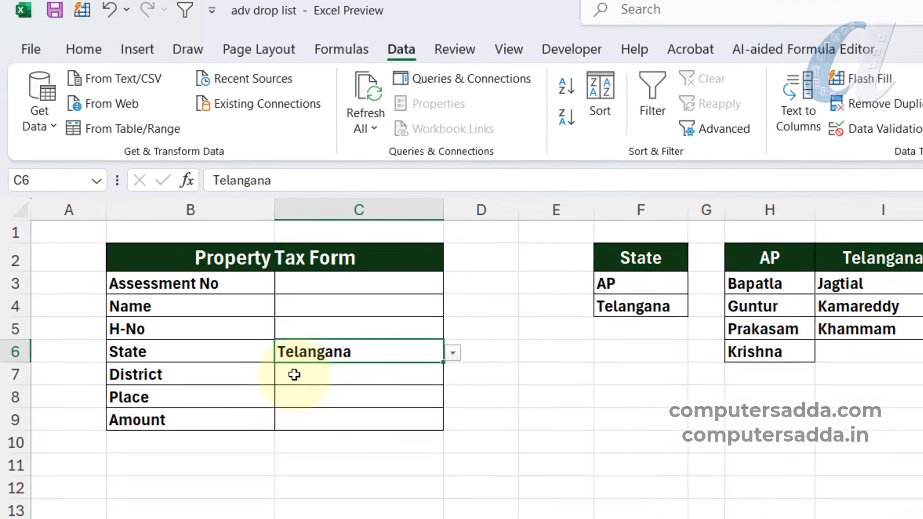
Add a List data validation with source =INDIRECT($C$6) to the District cell C7 and check its choices for Telangana.
click(413, 307)
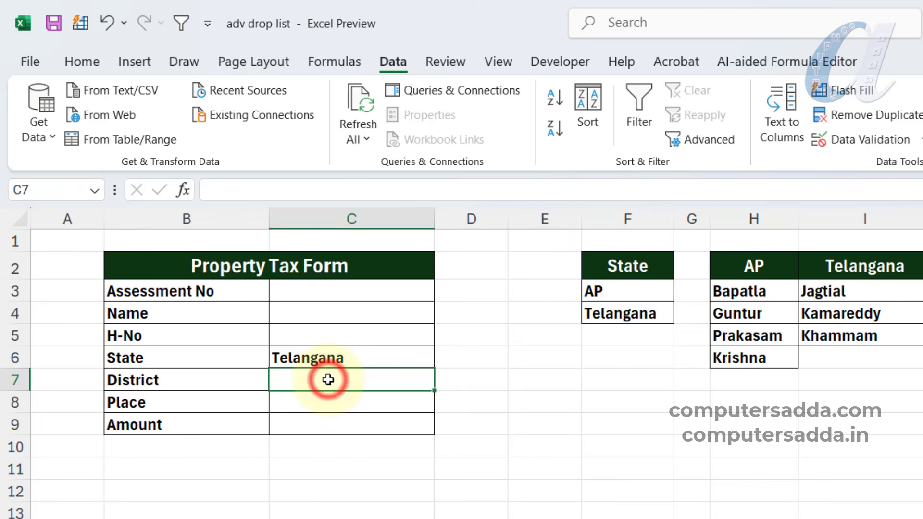
click(853, 140)
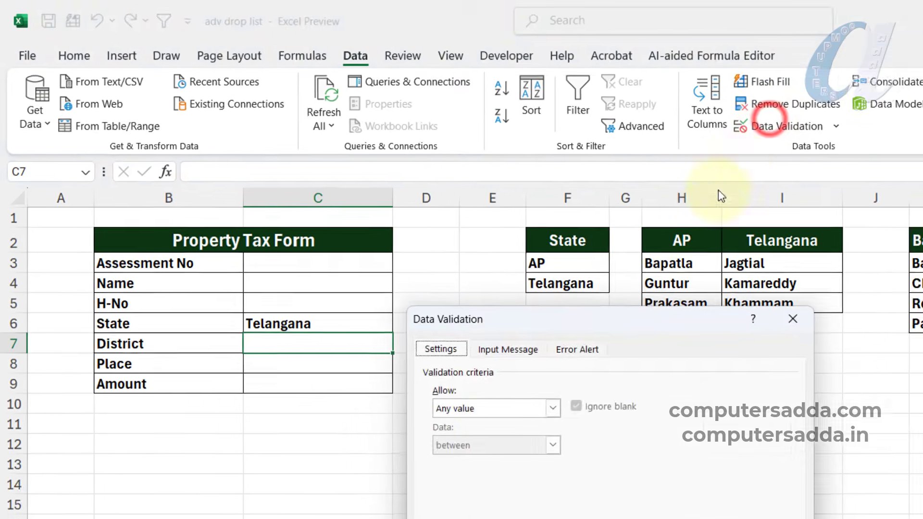
click(479, 408)
click(456, 459)
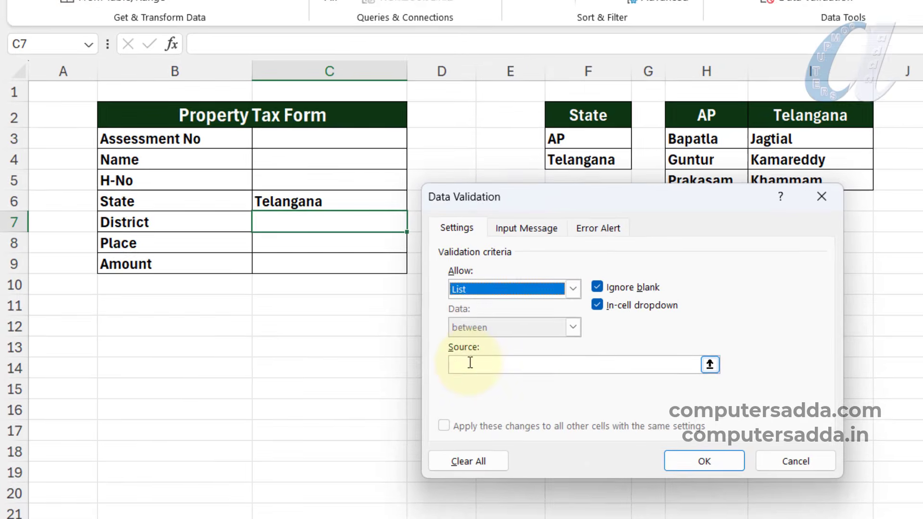
click(373, 391)
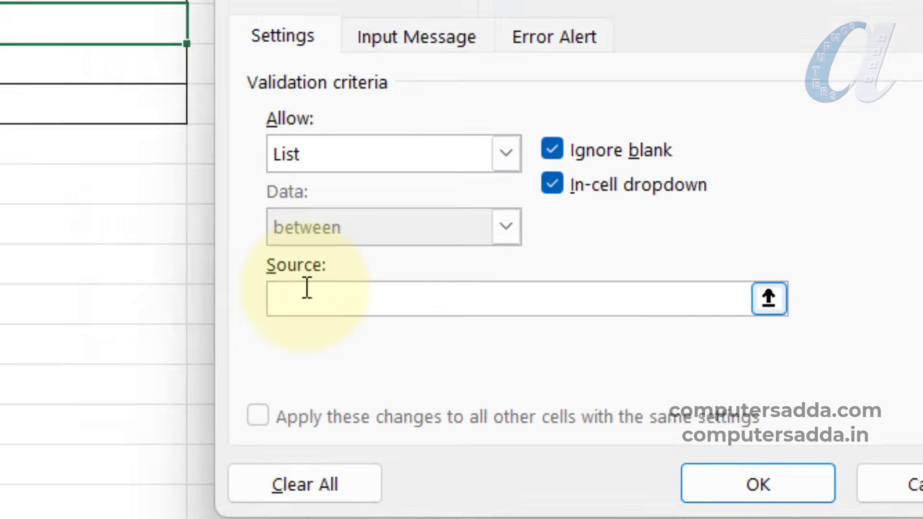
text(=INDIRECT()
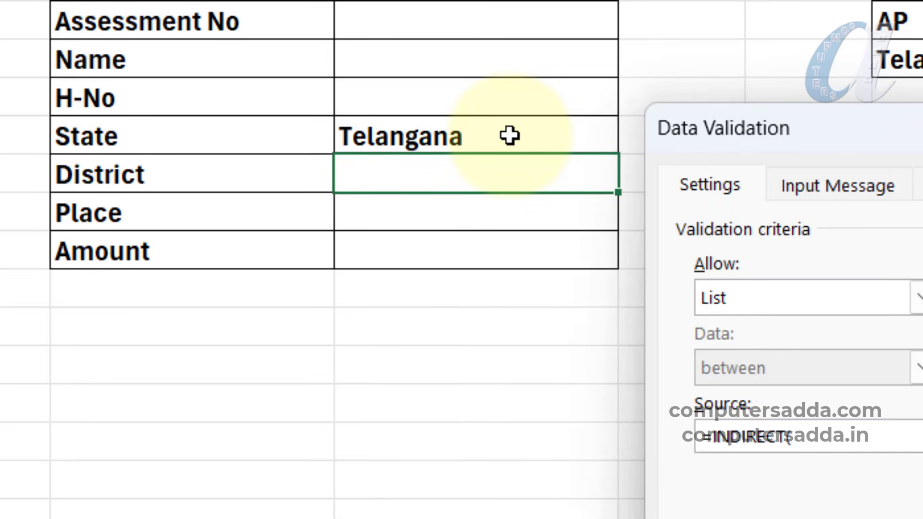
click(509, 136)
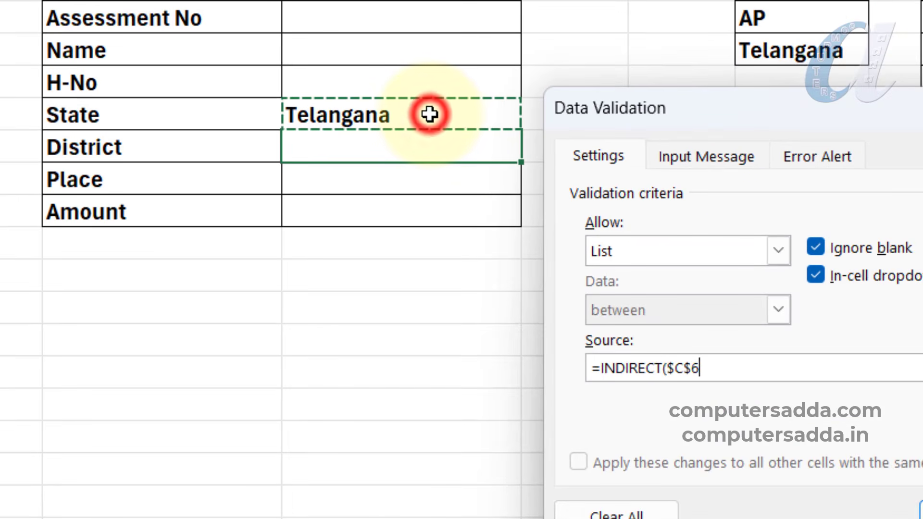
text())
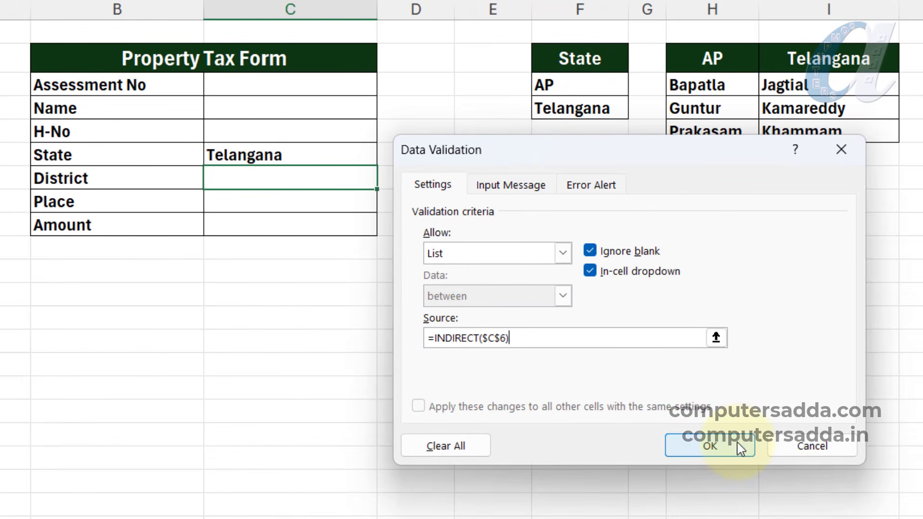
click(741, 450)
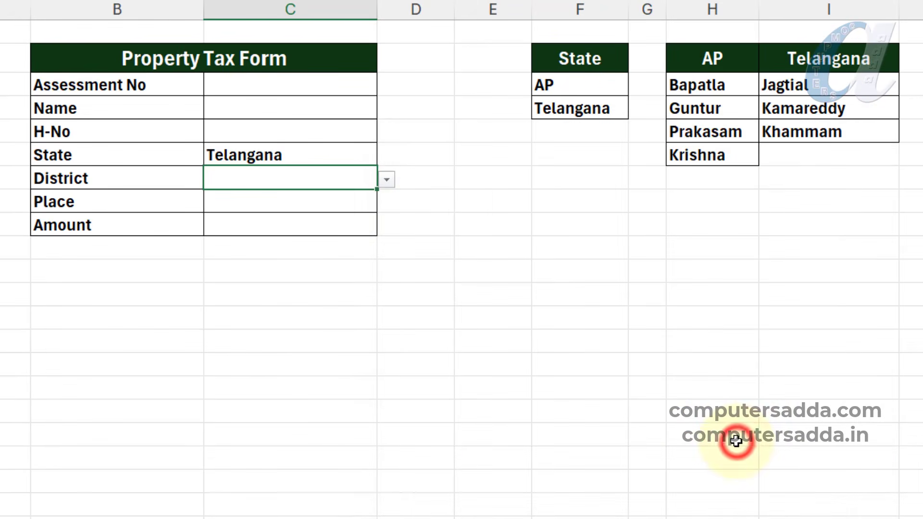
click(317, 152)
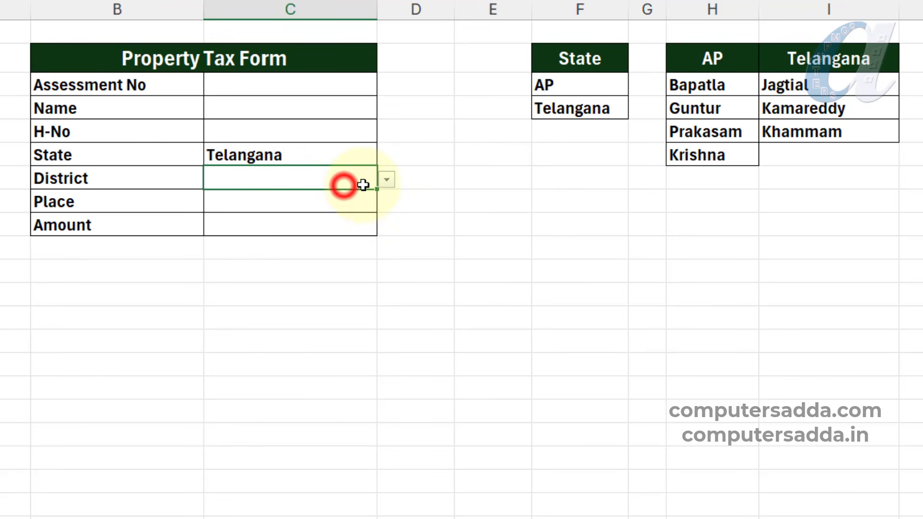
click(387, 180)
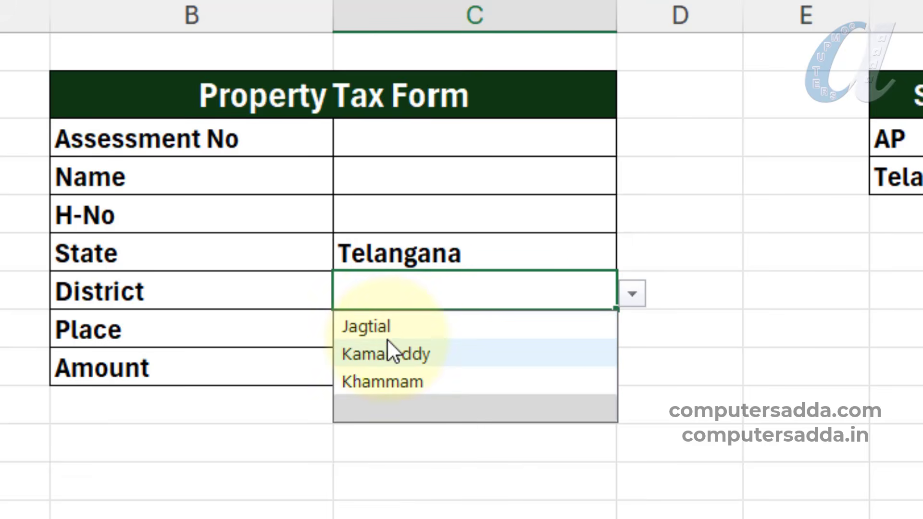
Switch the State entry to AP and choose Guntur from the dependent District list.
click(608, 260)
click(632, 256)
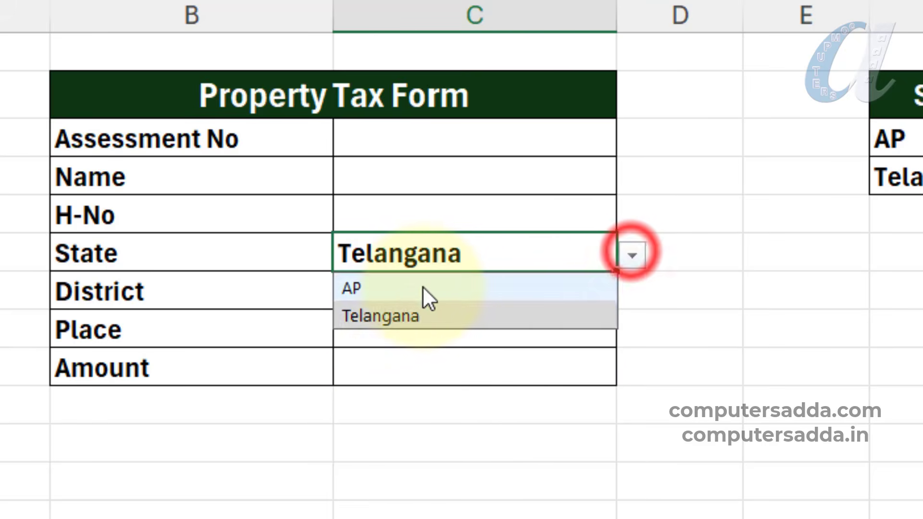
click(419, 287)
click(439, 290)
click(633, 294)
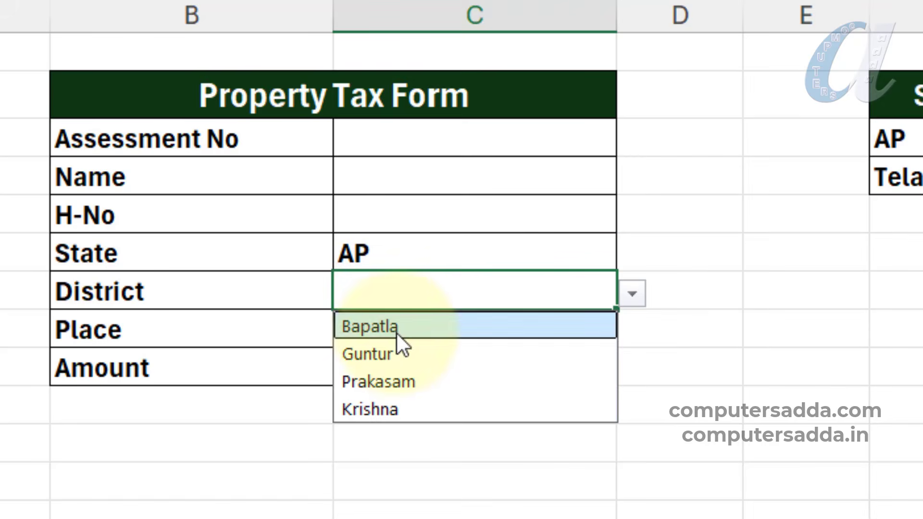
click(397, 467)
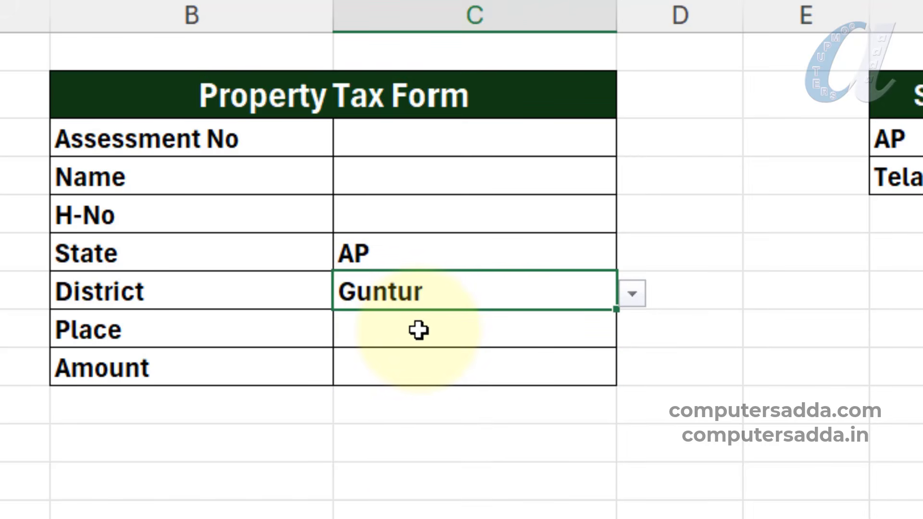
Add a List data validation with source =INDIRECT($C$7) to the Place cell C8 and choose Mangalagiri from its list.
click(420, 332)
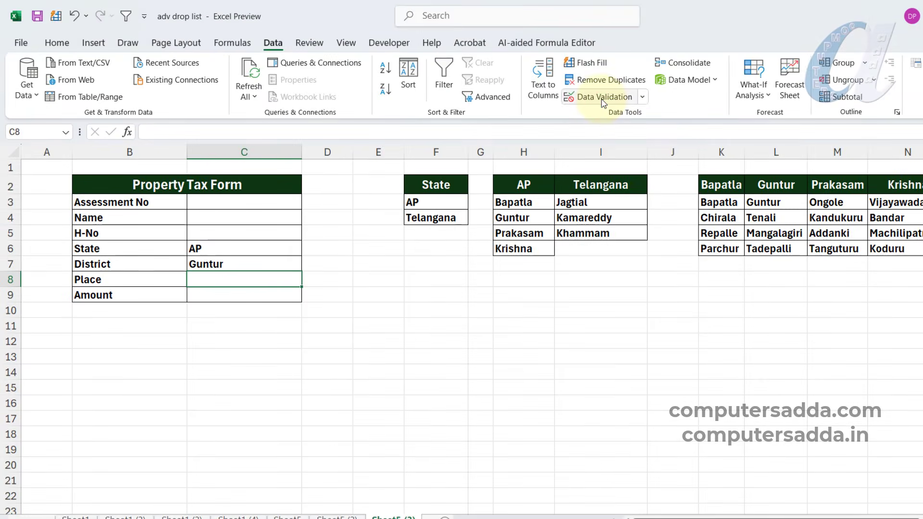
click(602, 99)
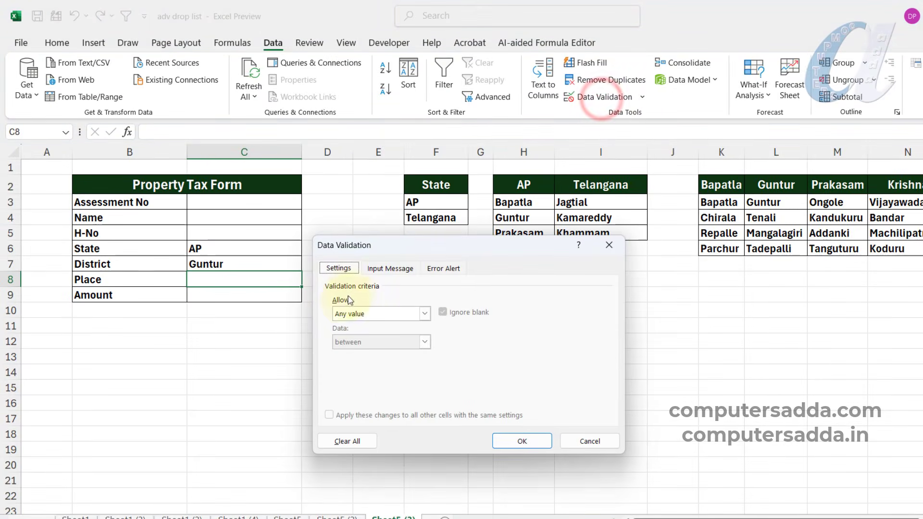
click(350, 317)
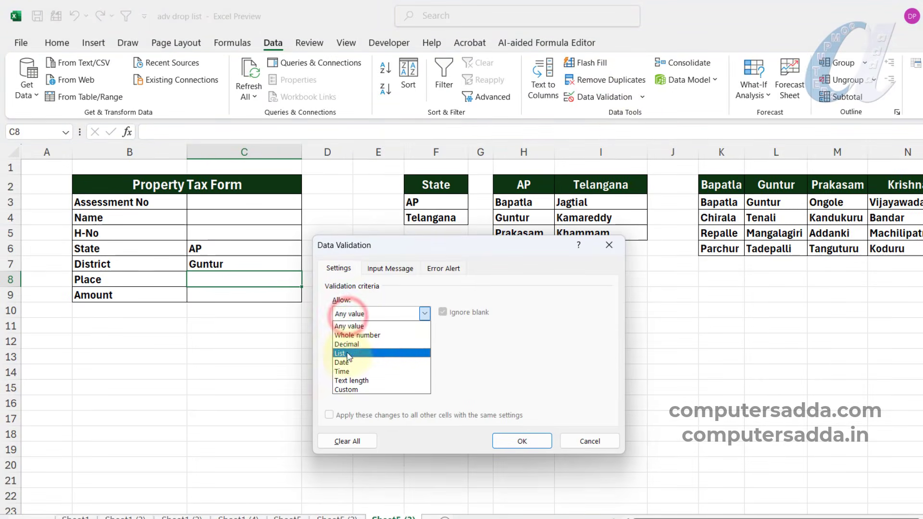
click(346, 353)
click(349, 369)
text(=)
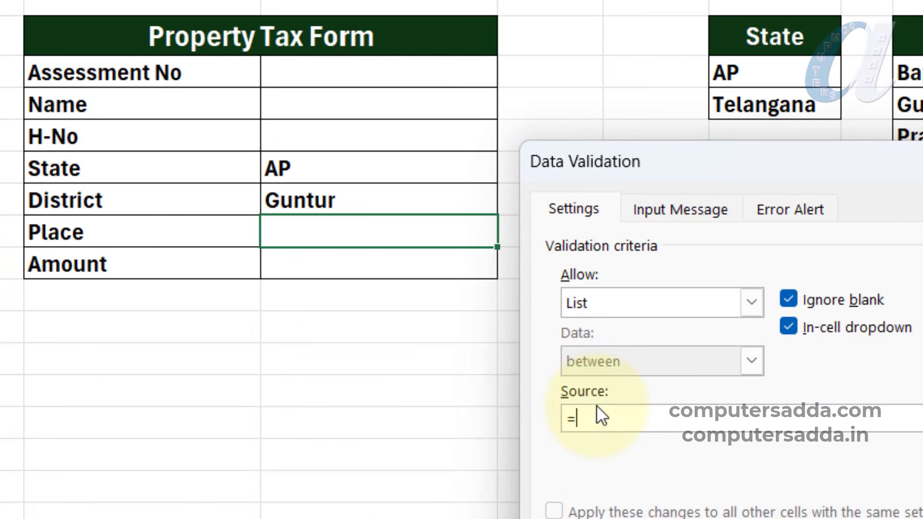
text(INDIRECT()
click(375, 201)
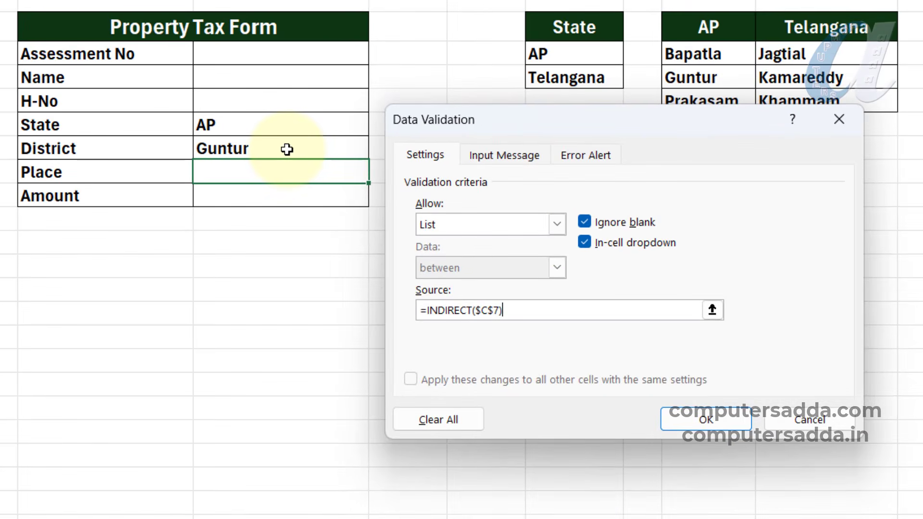
click(716, 421)
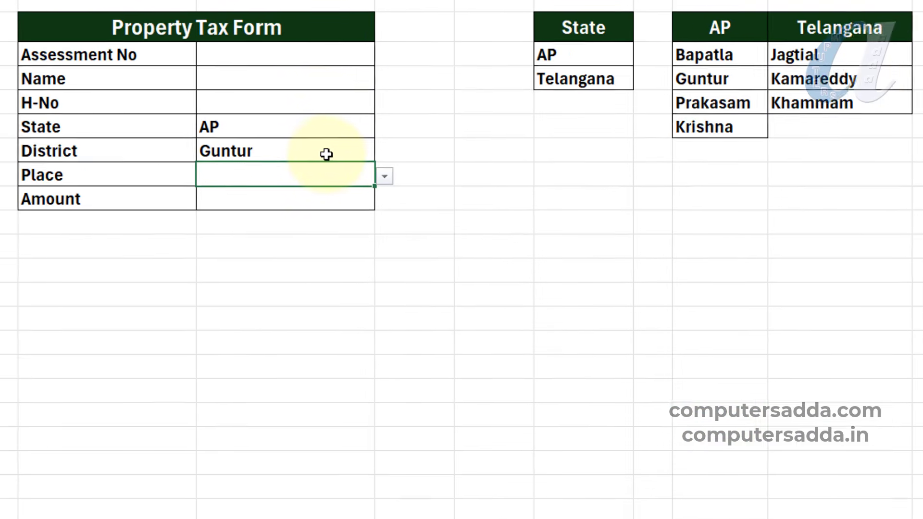
click(379, 174)
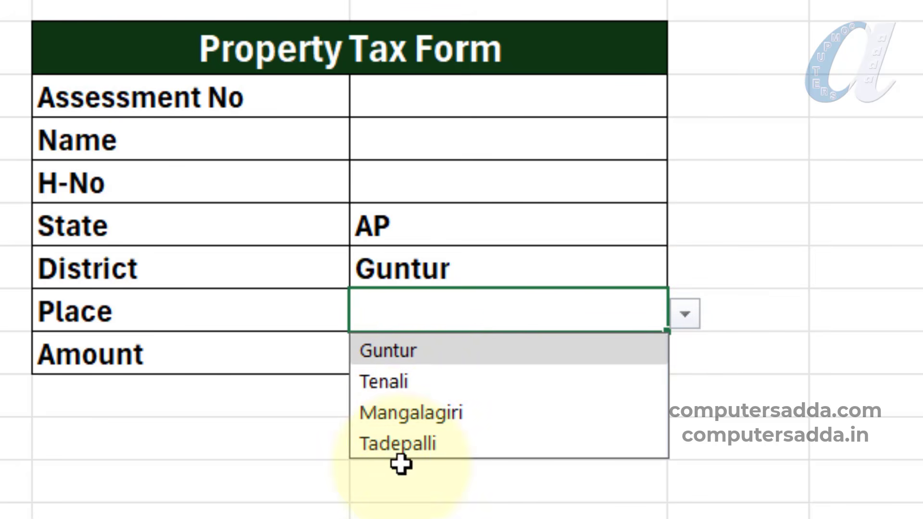
click(427, 417)
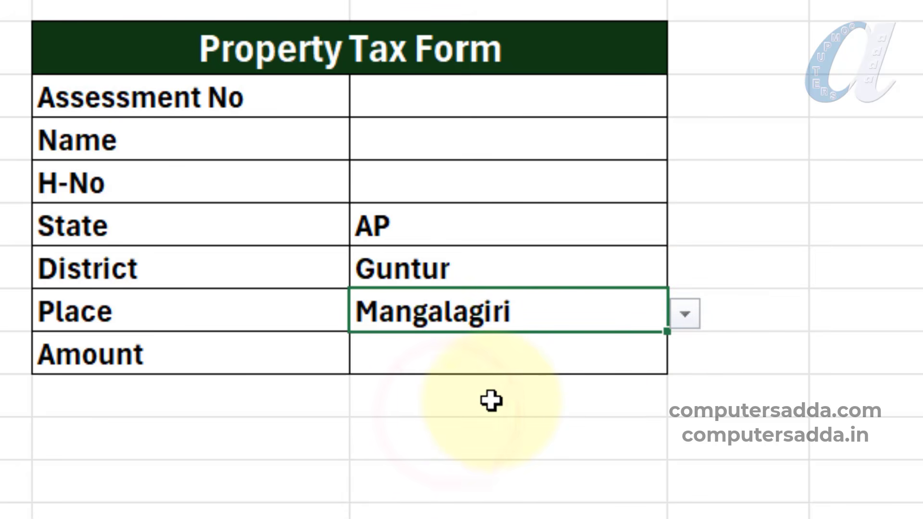
Change the District entry to Krishna and choose Machilipatnam from the dependent Place list.
click(659, 268)
click(685, 271)
click(375, 400)
click(641, 310)
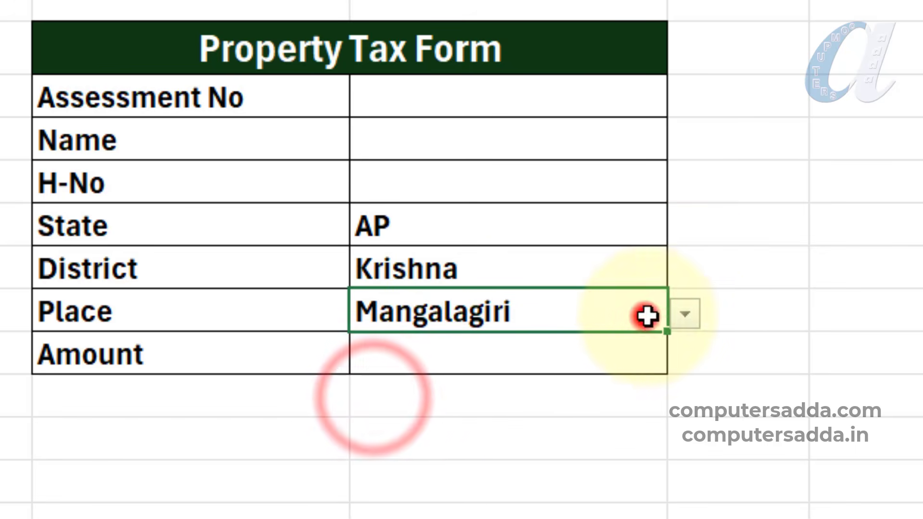
click(685, 314)
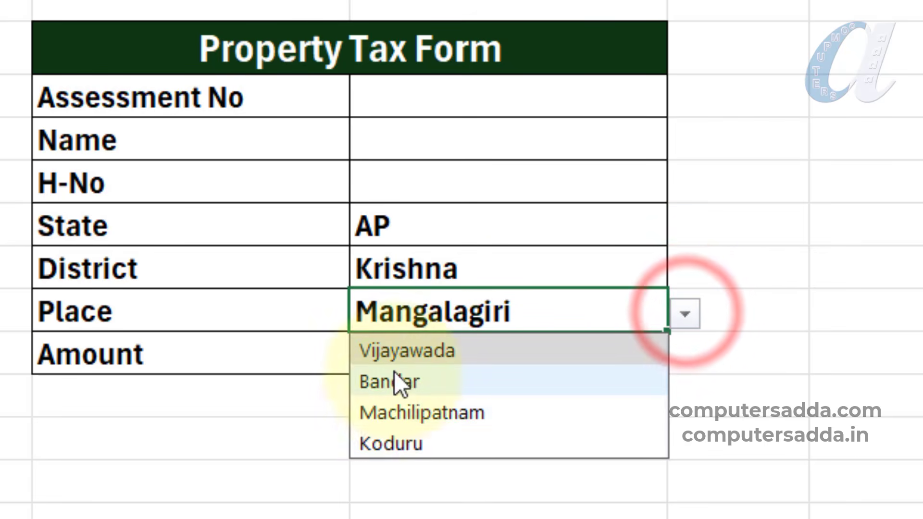
click(402, 413)
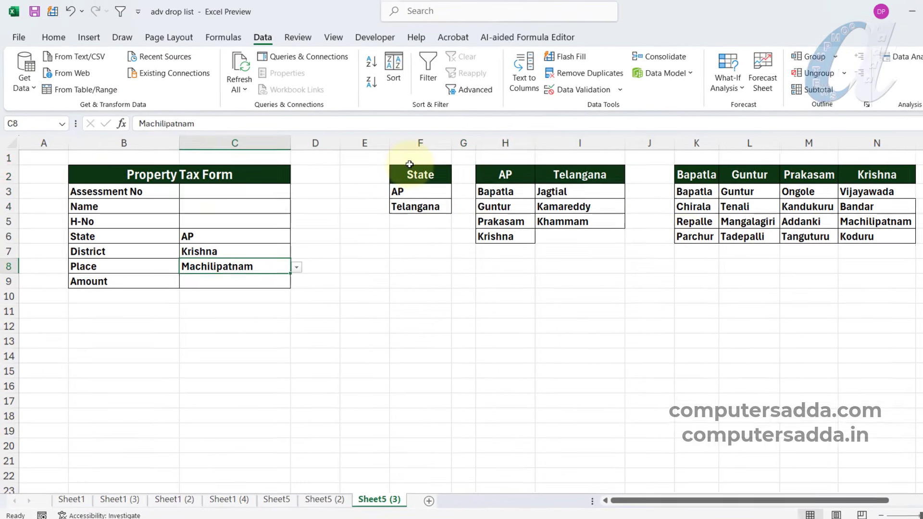
drag(407, 159, 795, 253)
drag(796, 295, 789, 310)
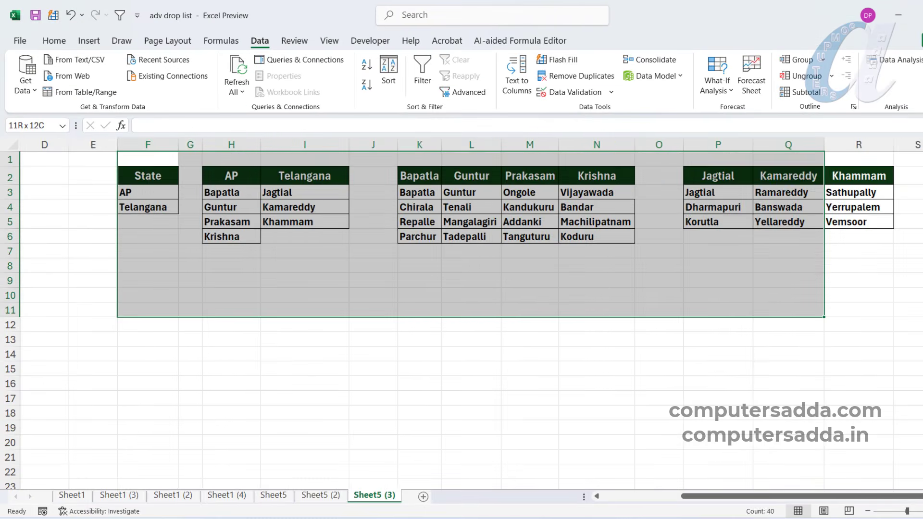
click(788, 413)
drag(721, 496, 529, 500)
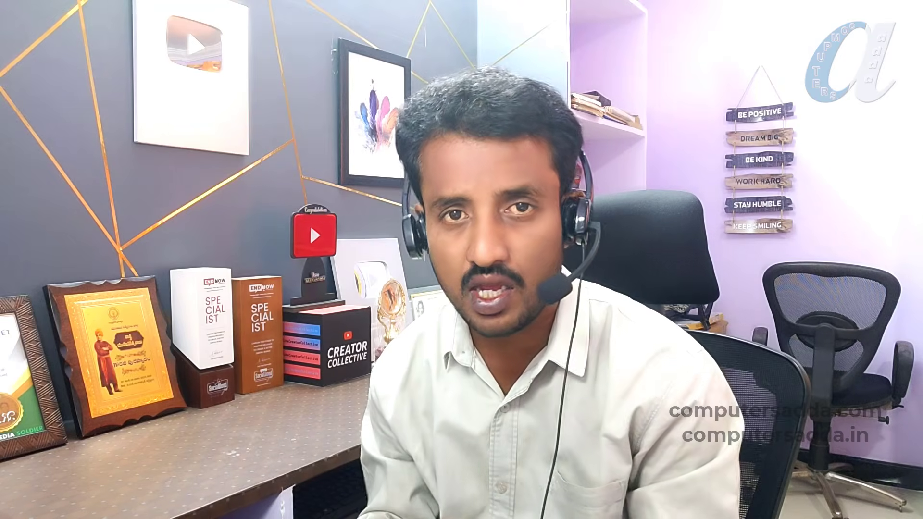